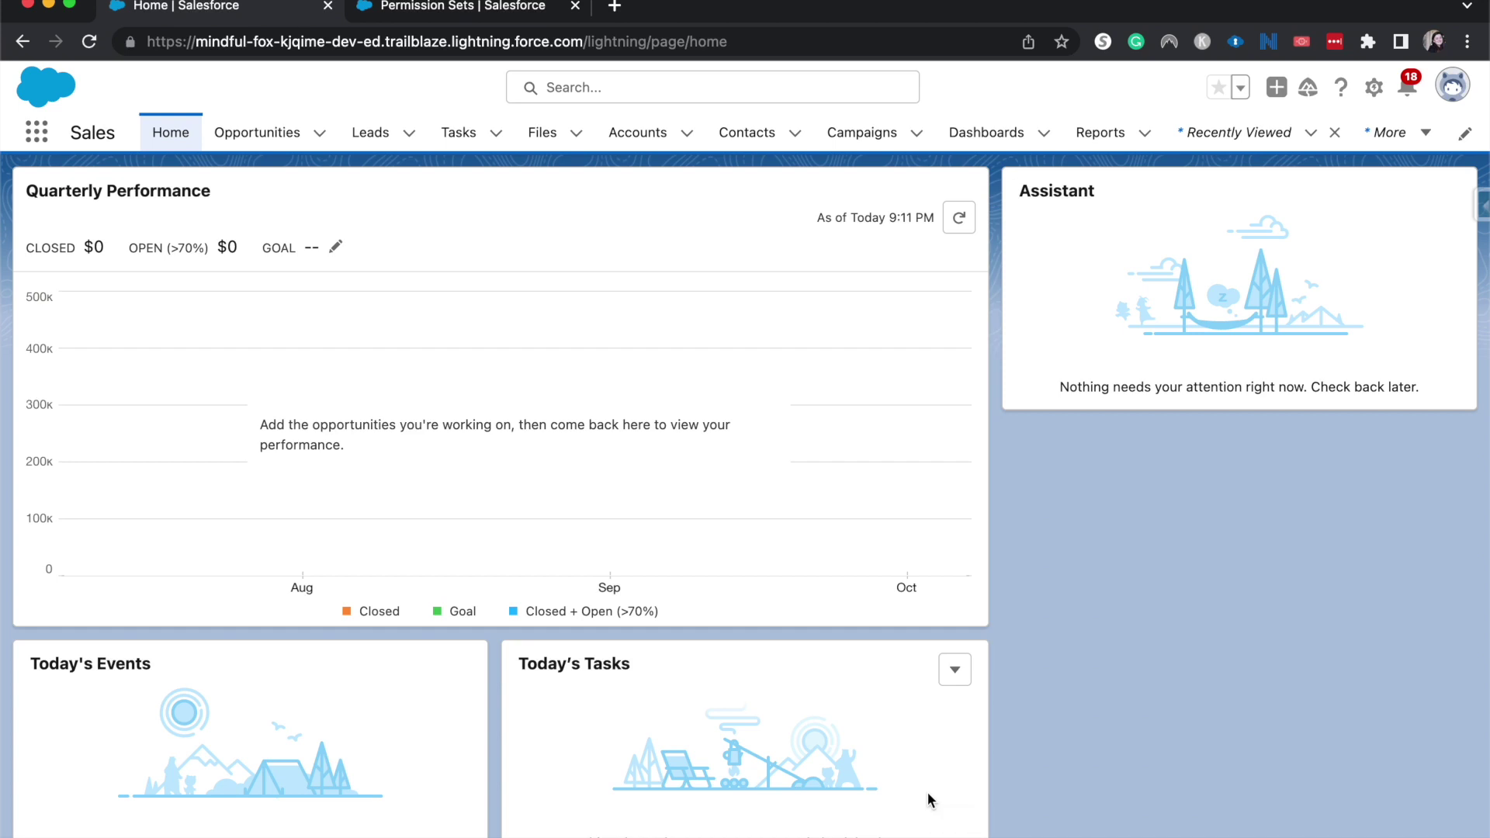
# After checking the survey permission set tab, open the latest version of the Customer Satisfaction Survey Template from Surveys
pyautogui.hotkey('ctrl', 'Tab')
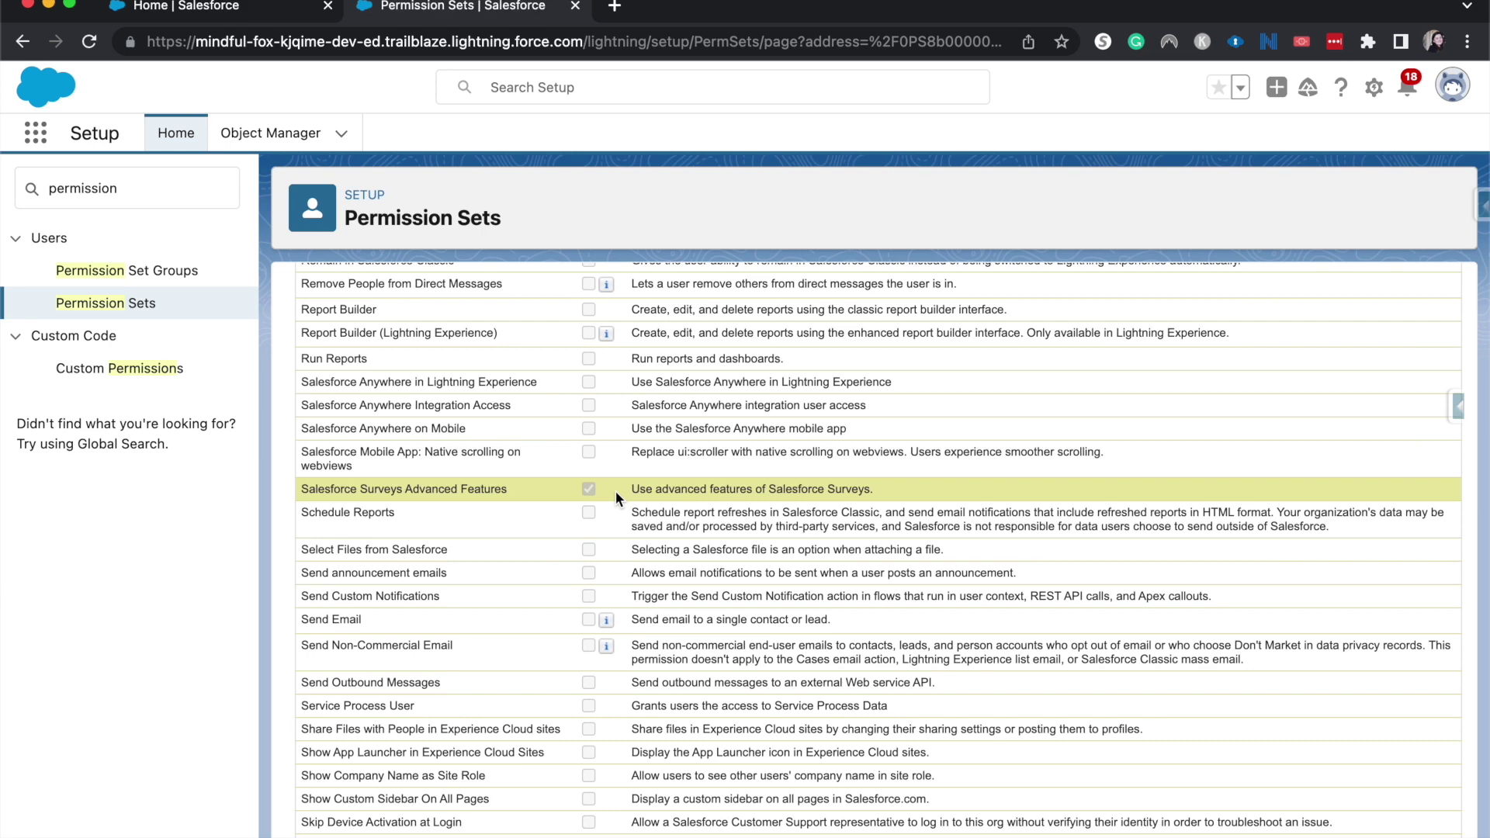
pyautogui.hotkey('ctrl', 'shift', 'Tab')
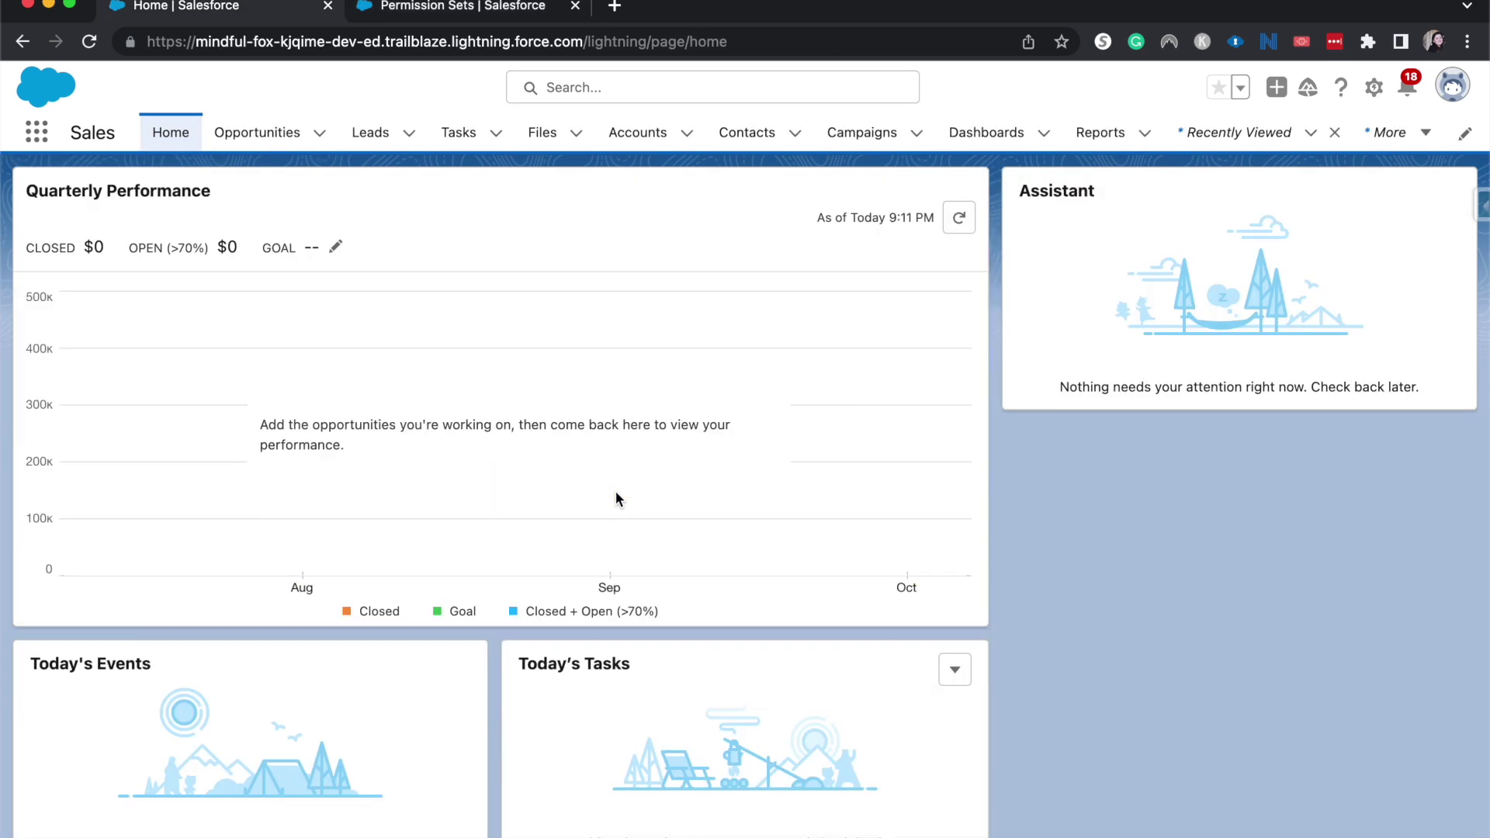
pyautogui.click(37, 132)
pyautogui.write('surv')
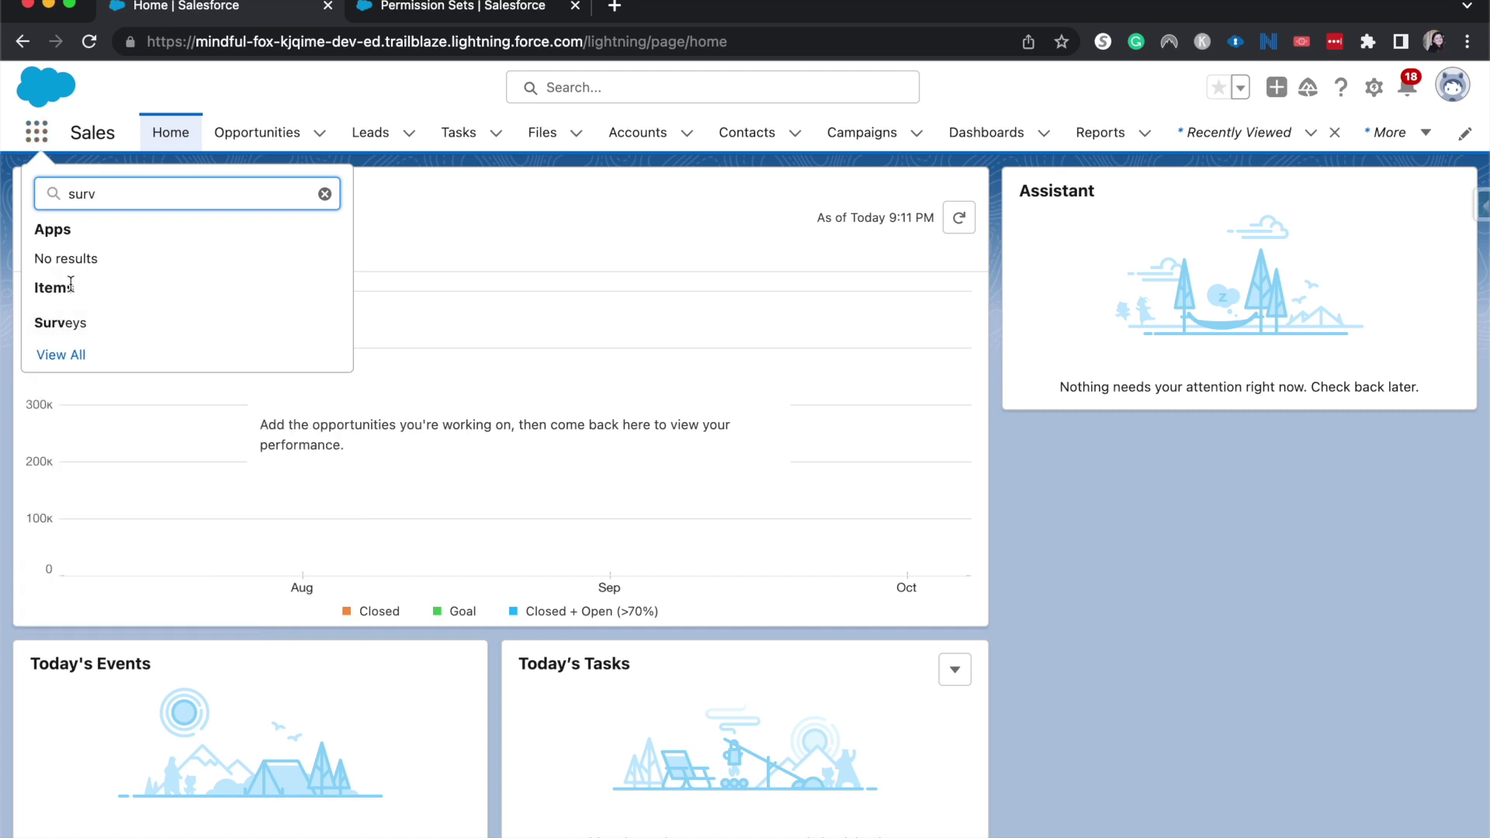
pyautogui.click(61, 322)
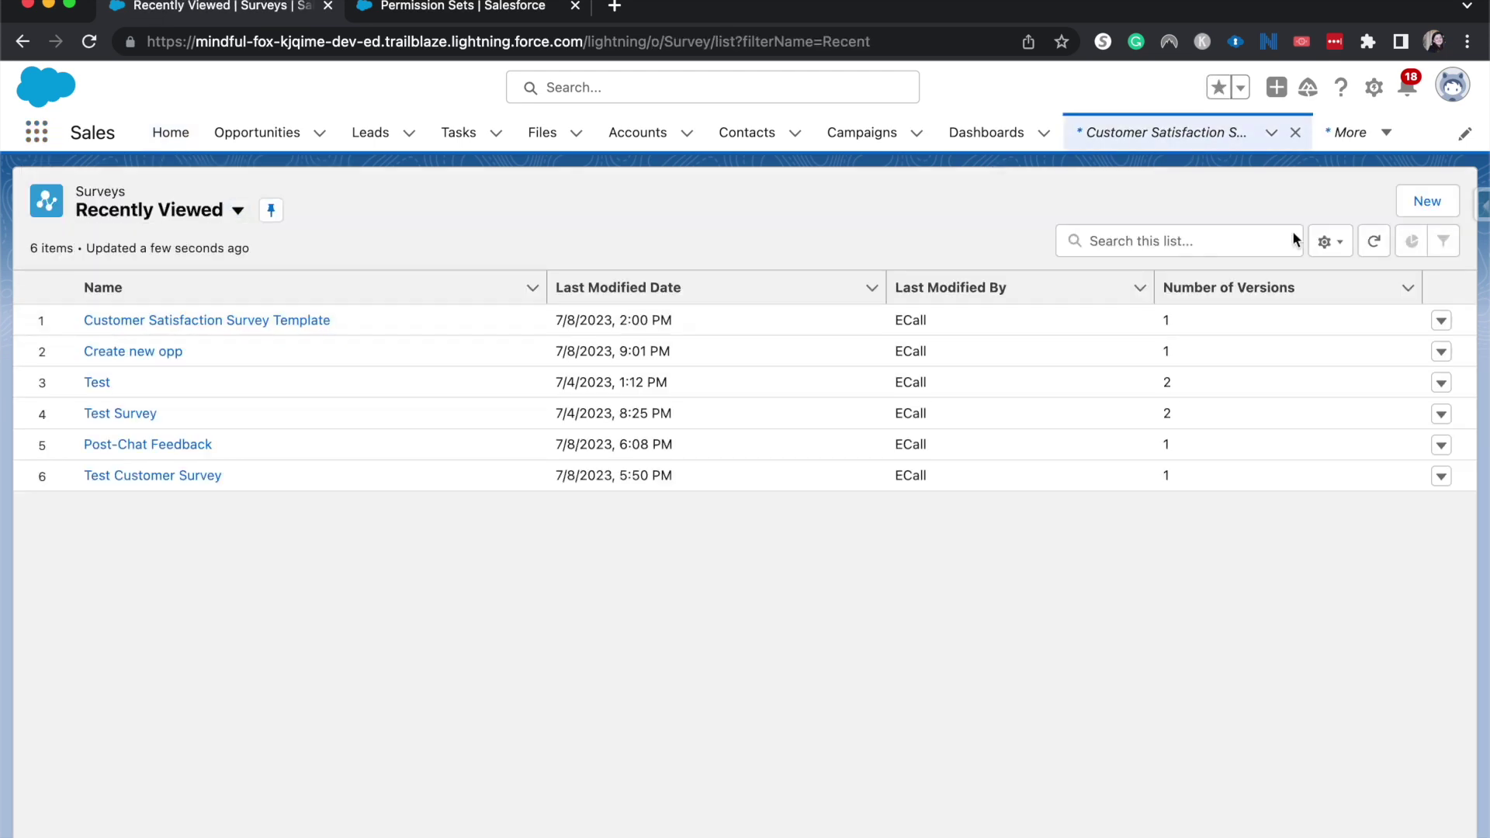
pyautogui.click(1442, 321)
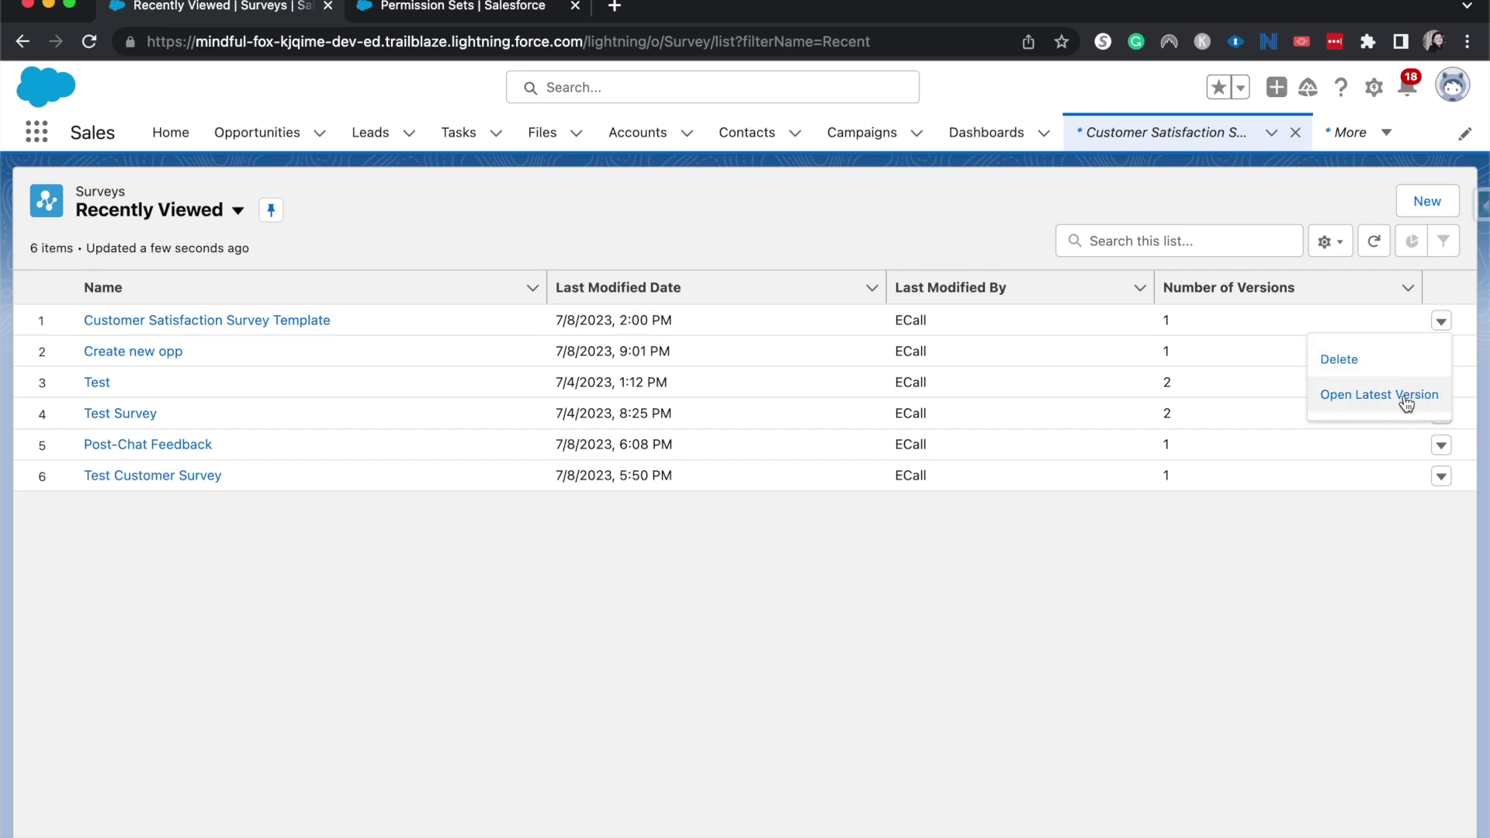
pyautogui.click(1406, 398)
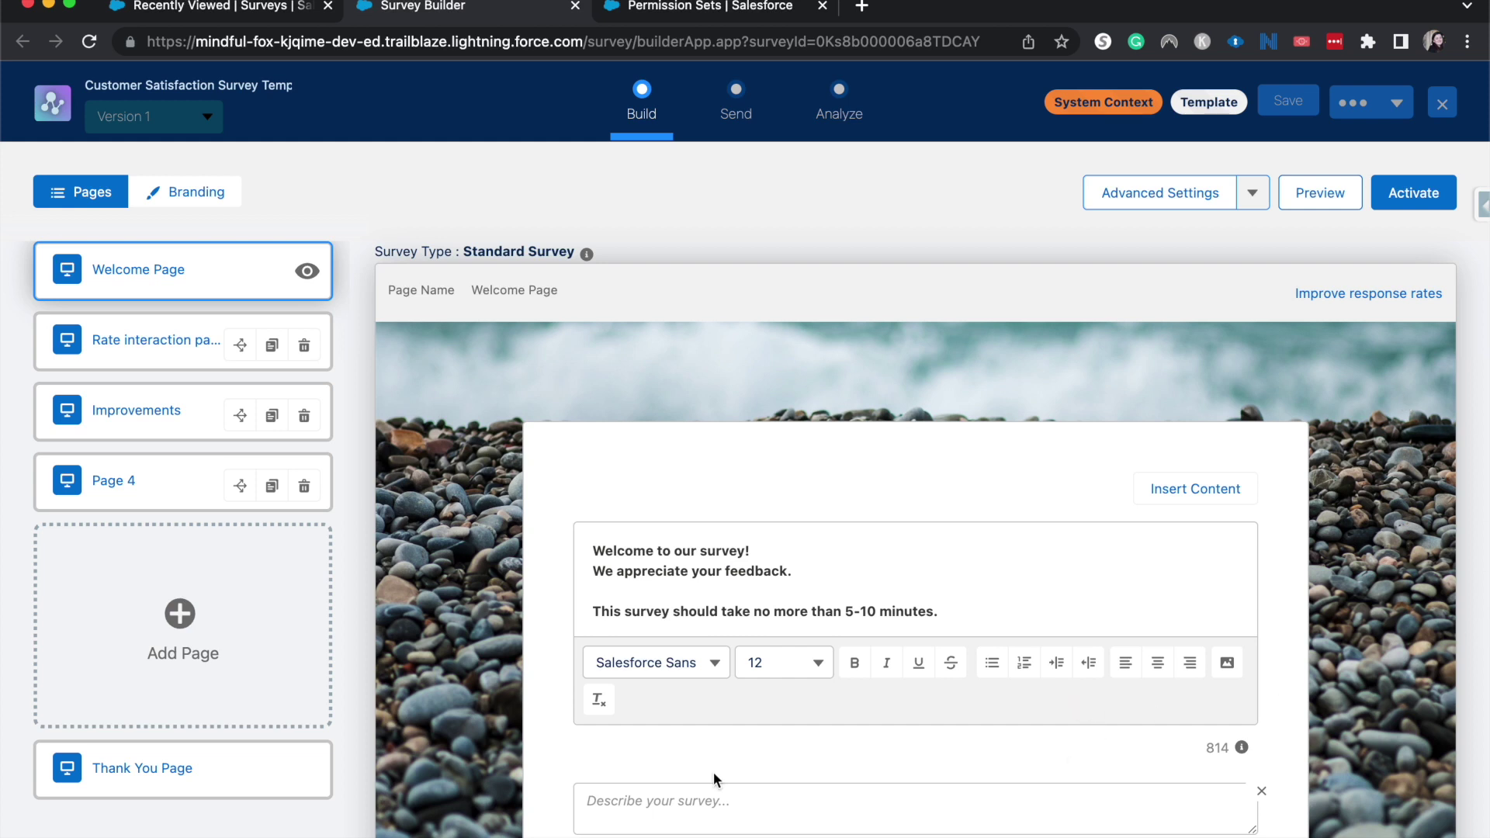
# Review the Rate interaction, Improvements and Welcome pages, ending on the Rate interaction page
pyautogui.click(85, 333)
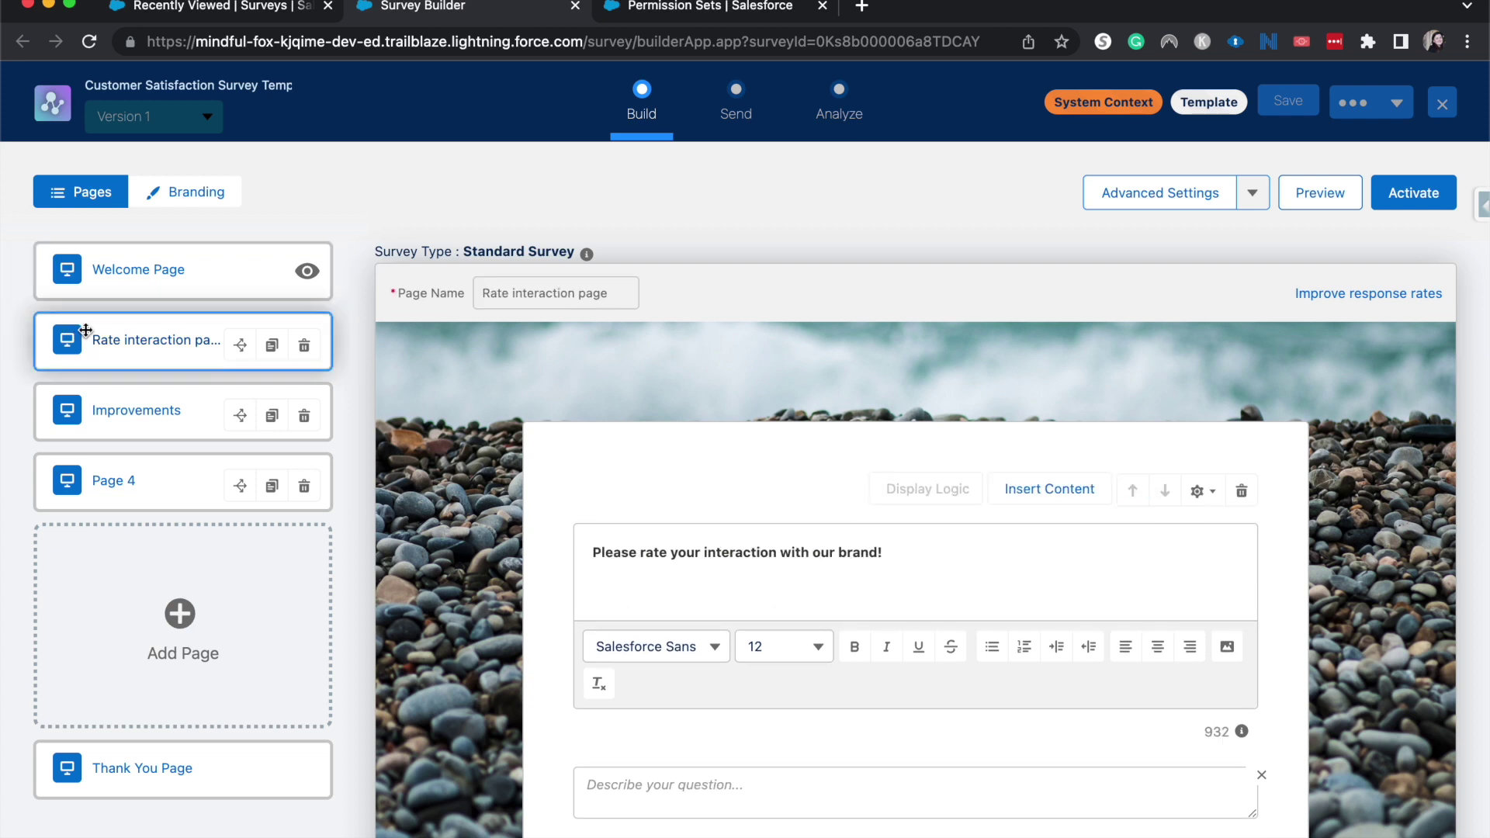
pyautogui.scroll(-3, 465, 559)
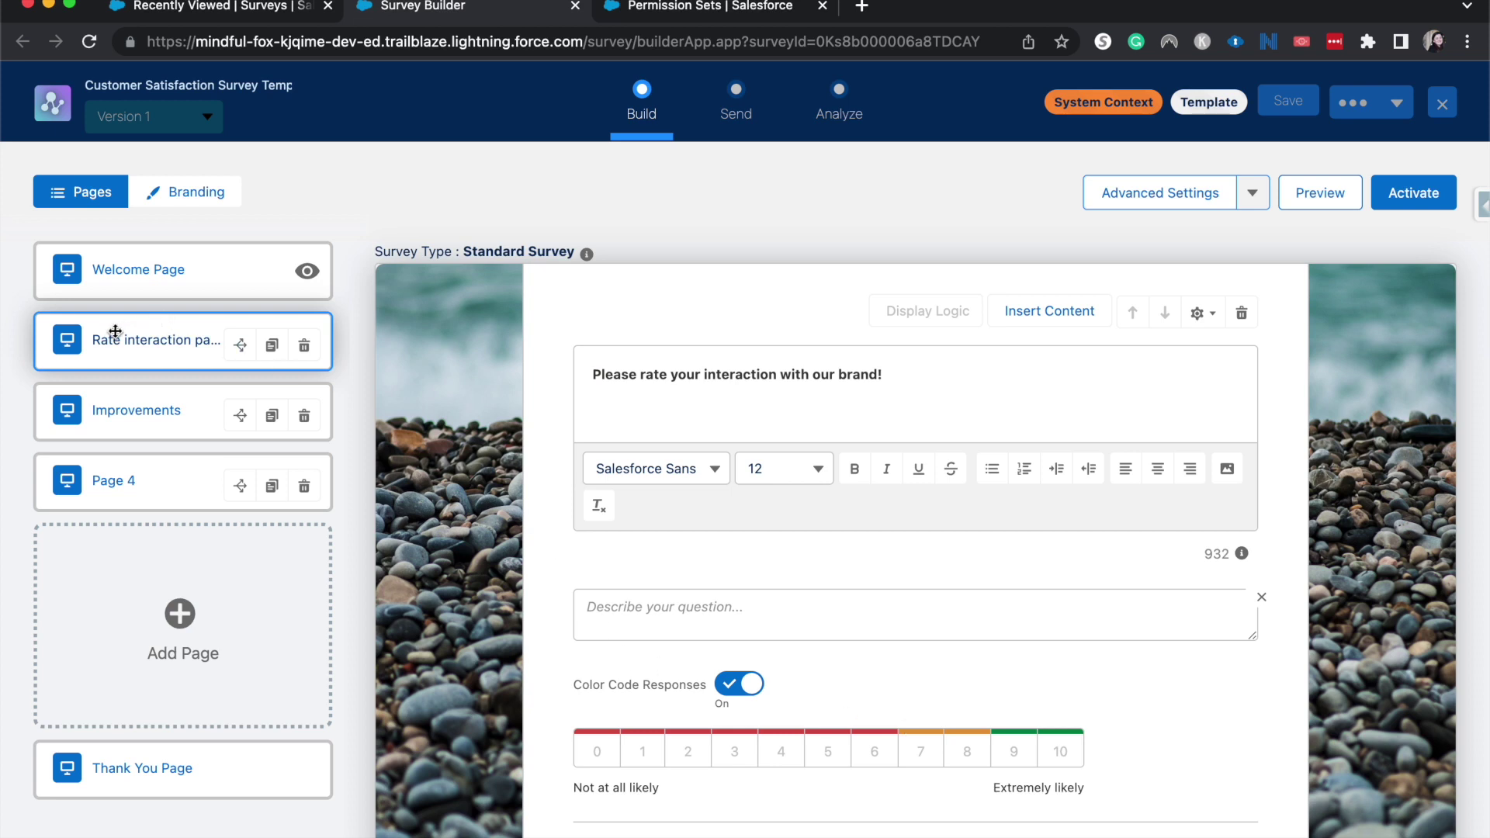
pyautogui.click(173, 415)
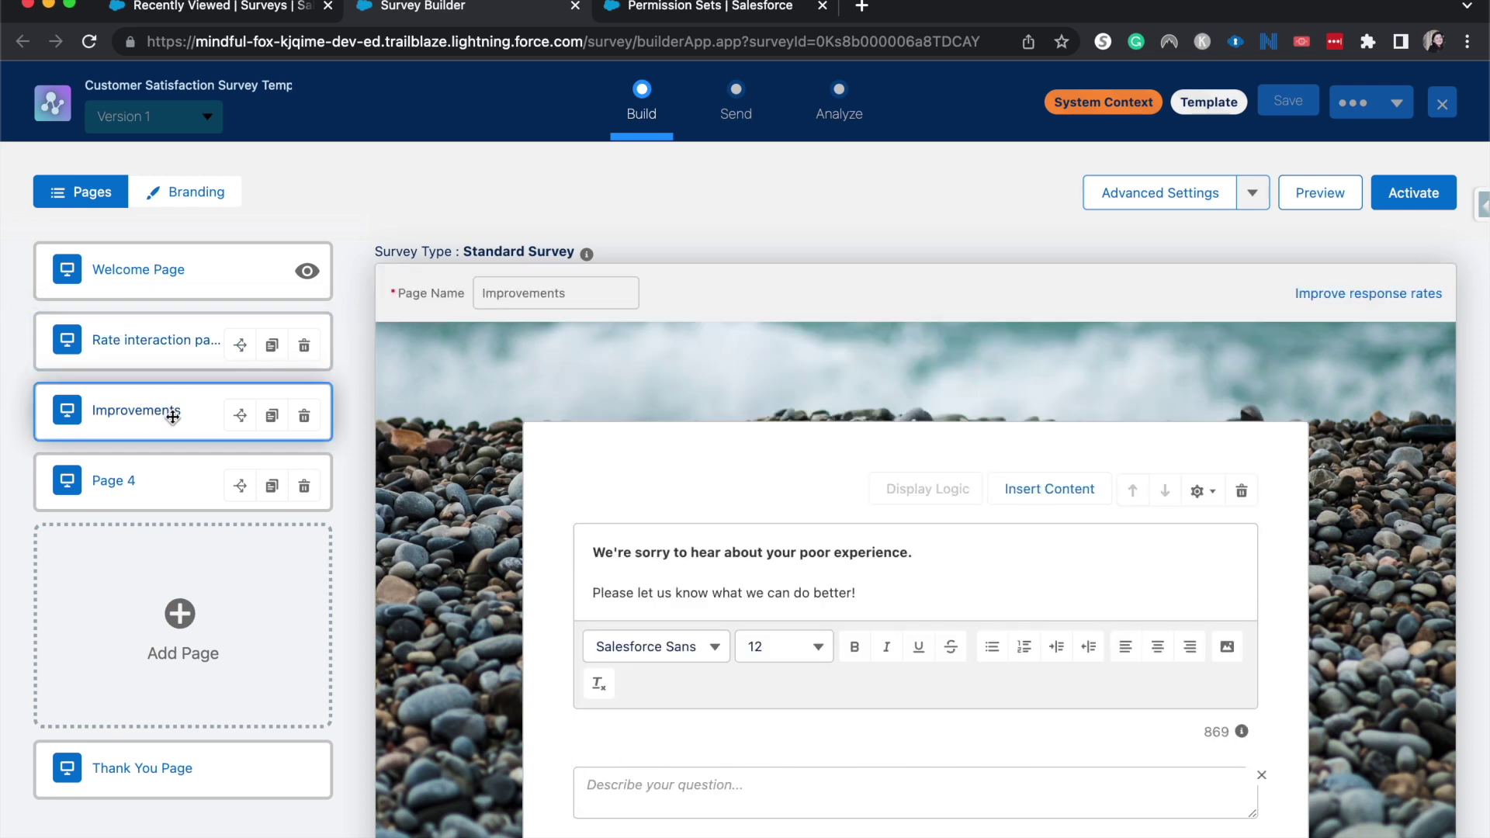
pyautogui.click(133, 284)
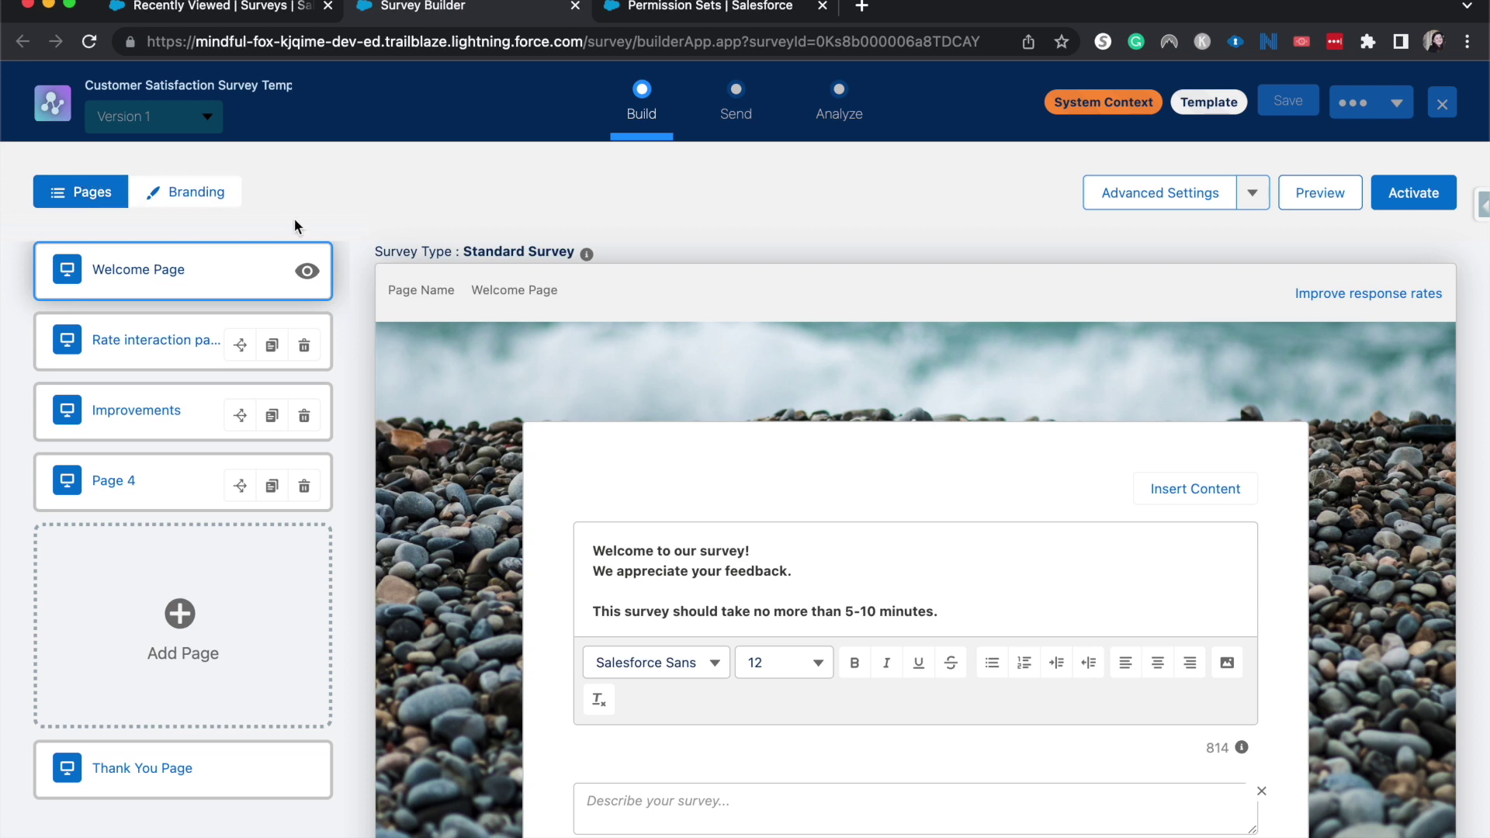
pyautogui.click(156, 340)
pyautogui.scroll(-5, 582, 532)
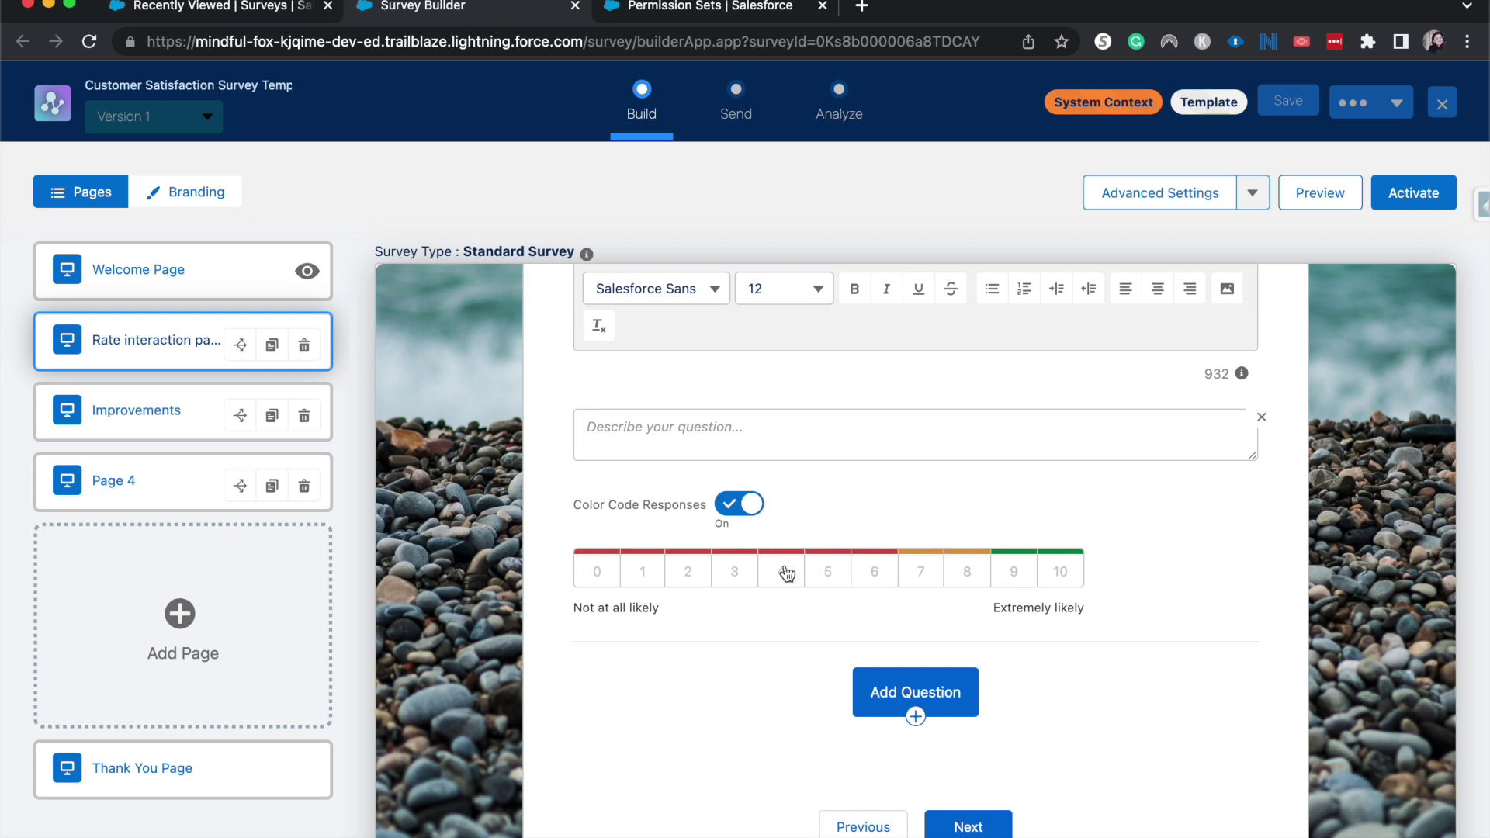
pyautogui.scroll(2, 858, 504)
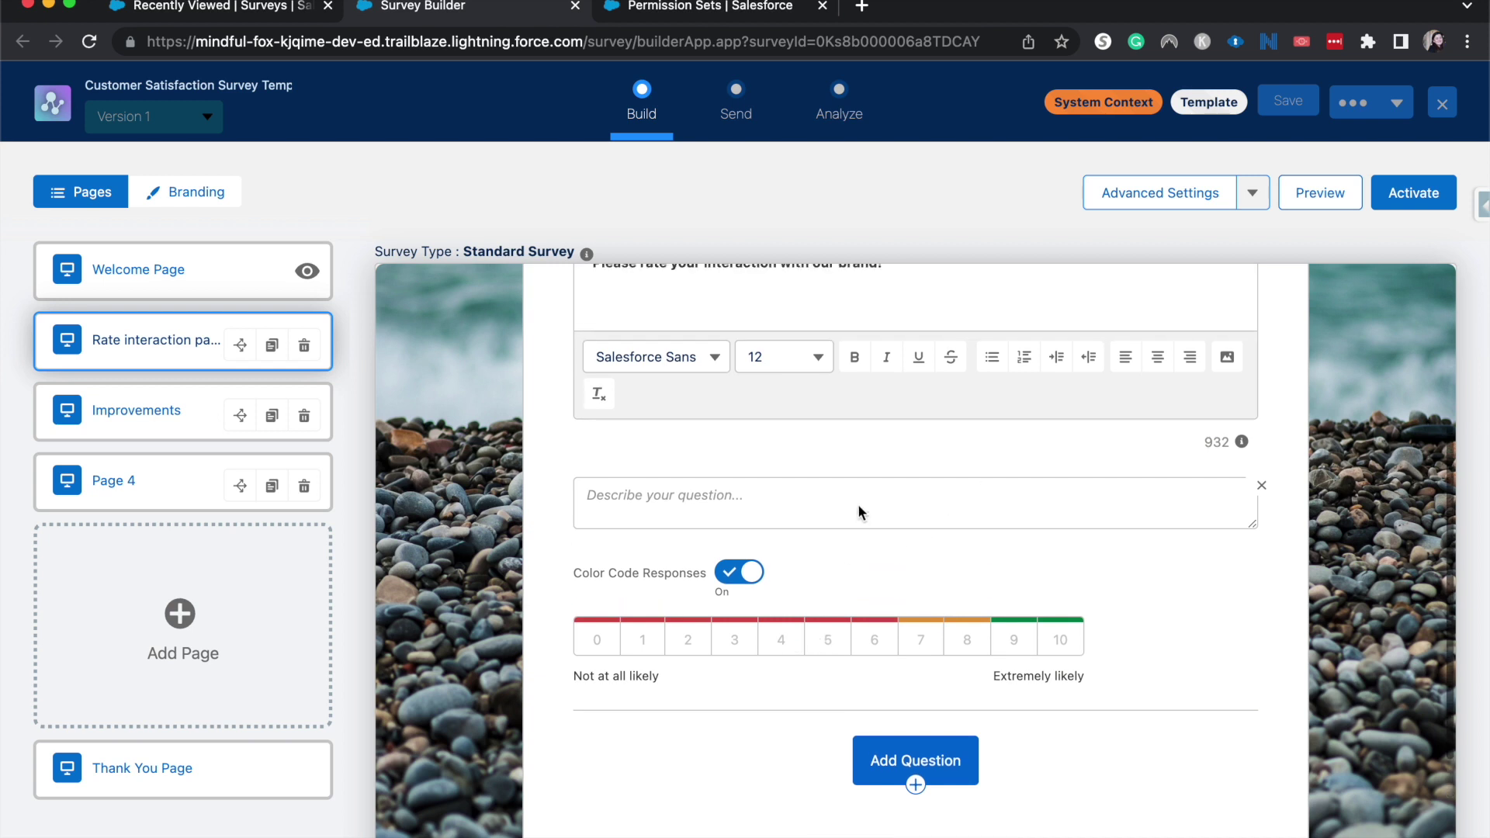
pyautogui.scroll(4, 859, 504)
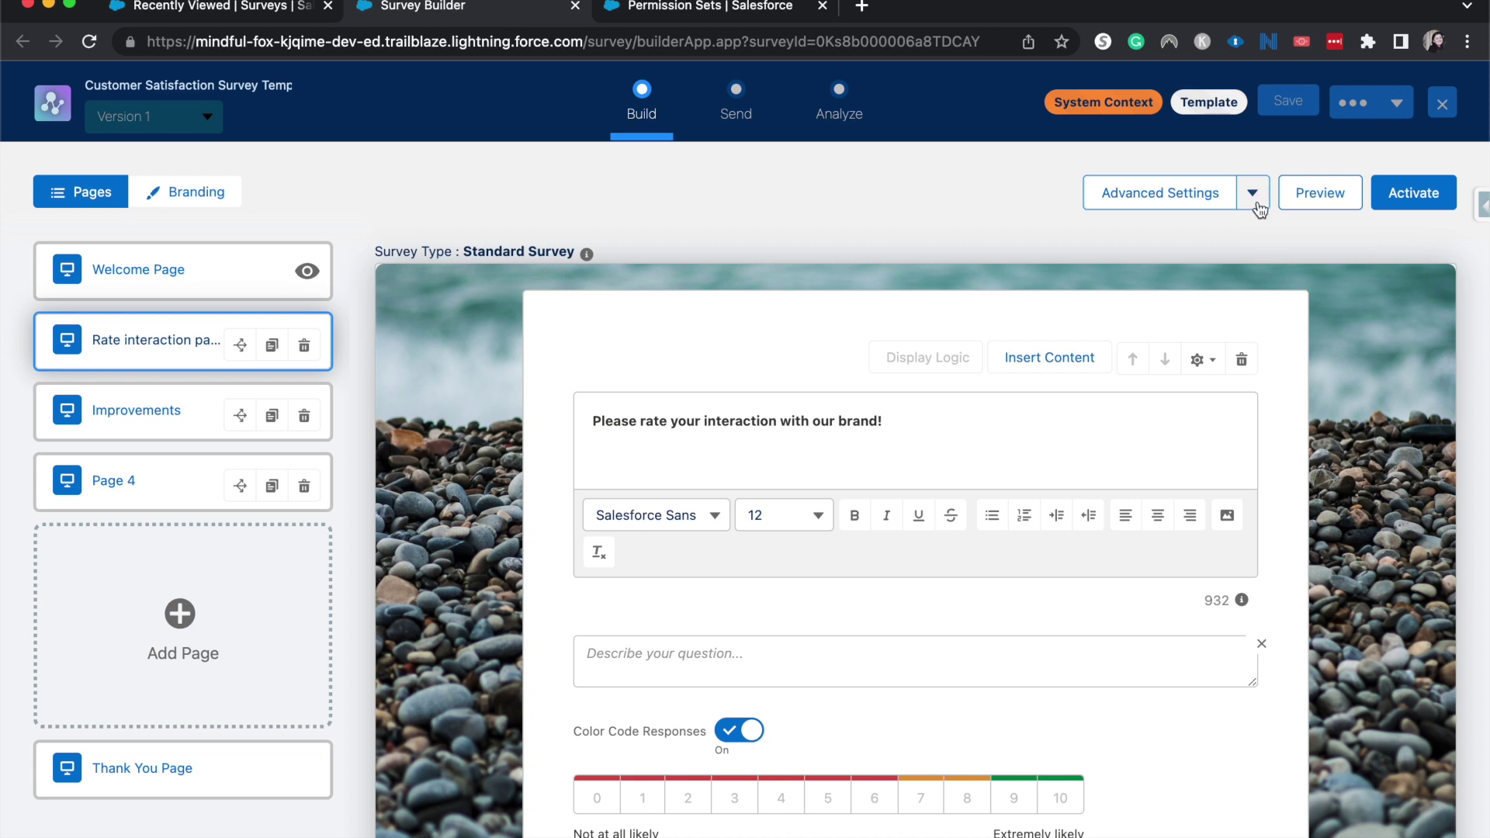
# Start a new survey data mapping named 'update lead rating'
pyautogui.click(1257, 203)
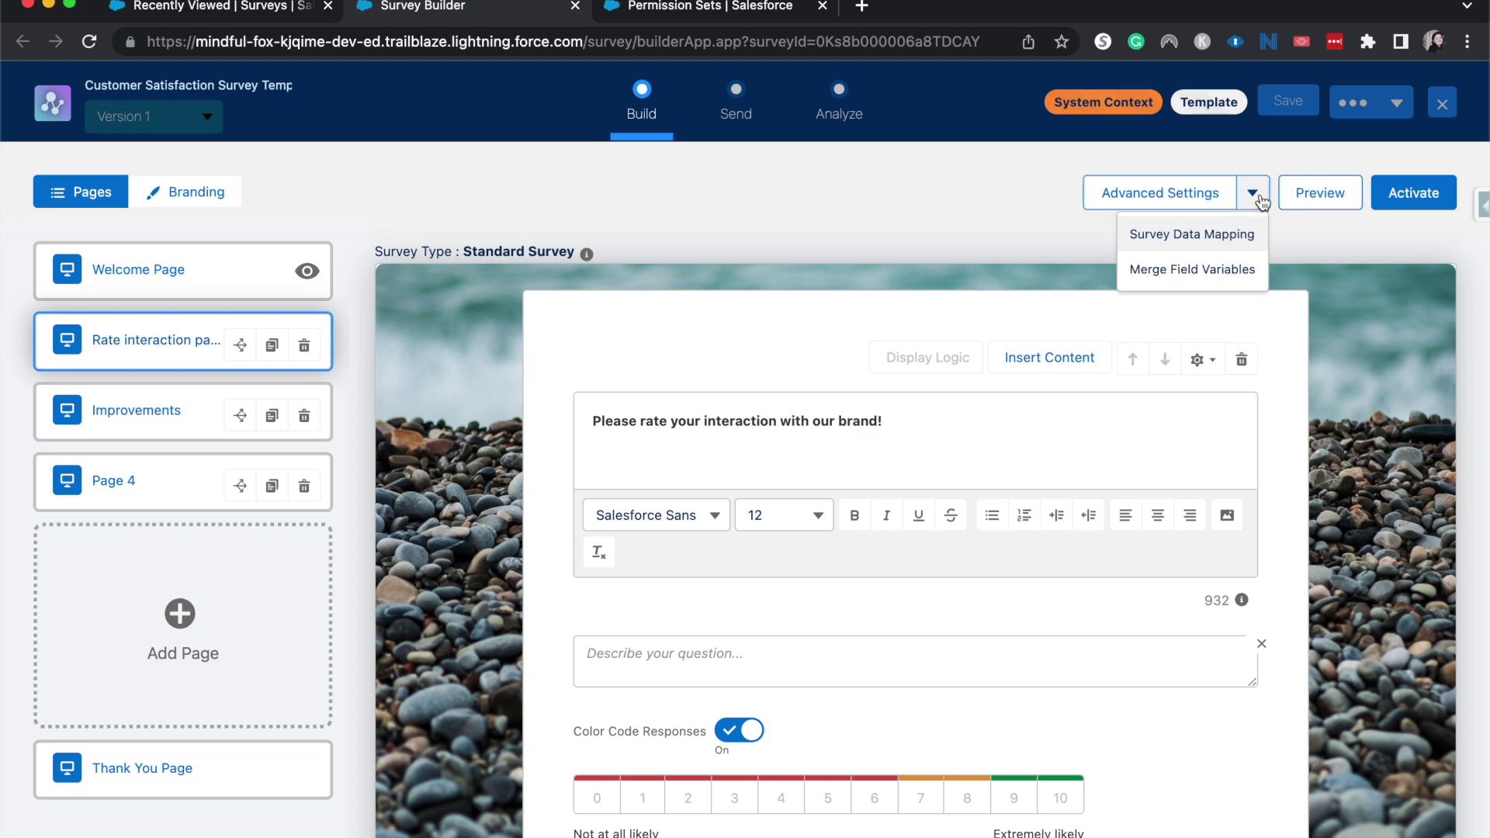
pyautogui.click(1192, 233)
pyautogui.click(1263, 307)
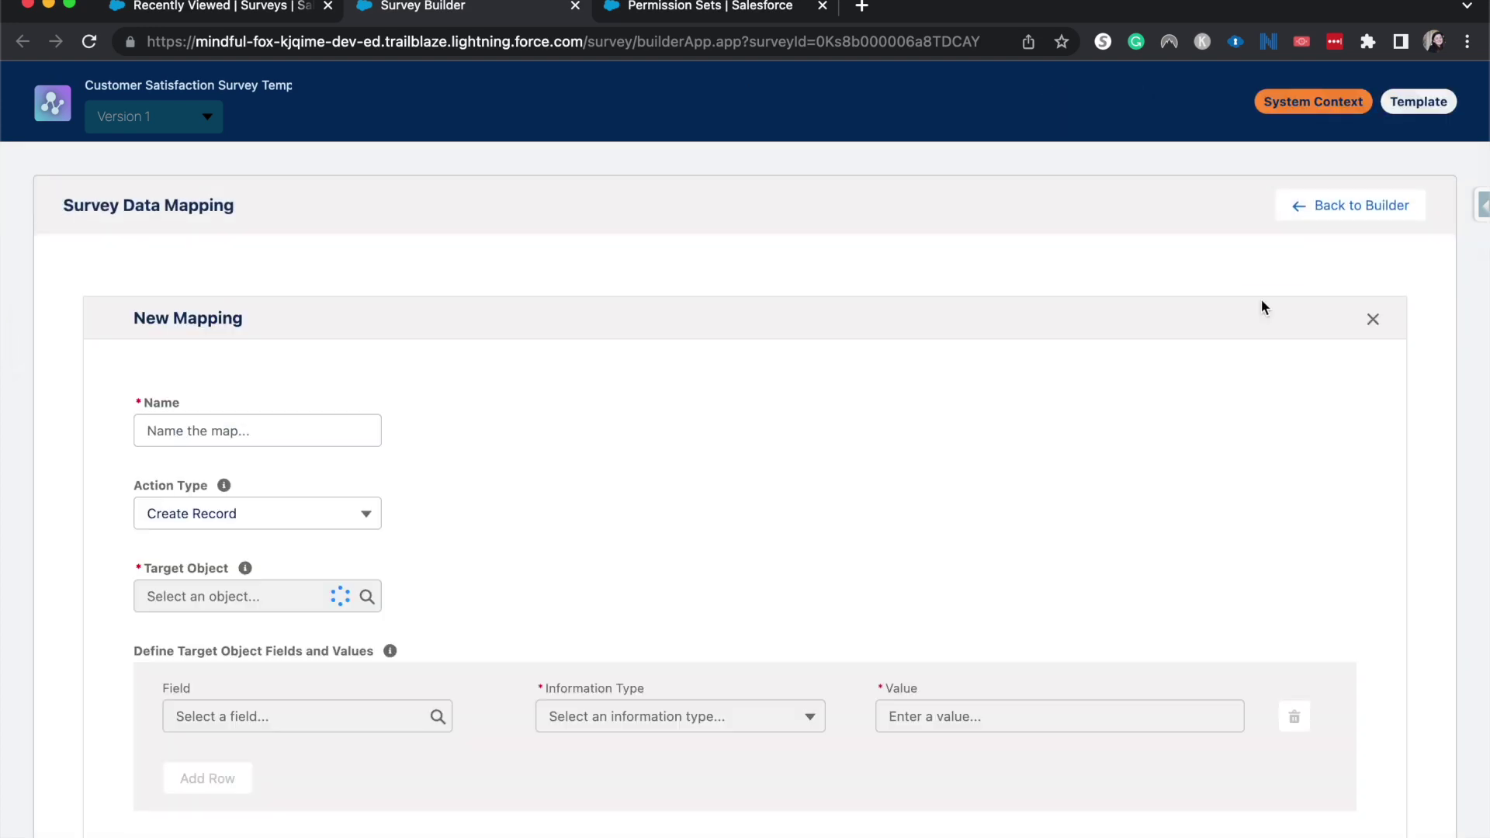
pyautogui.click(257, 430)
pyautogui.write('upate')
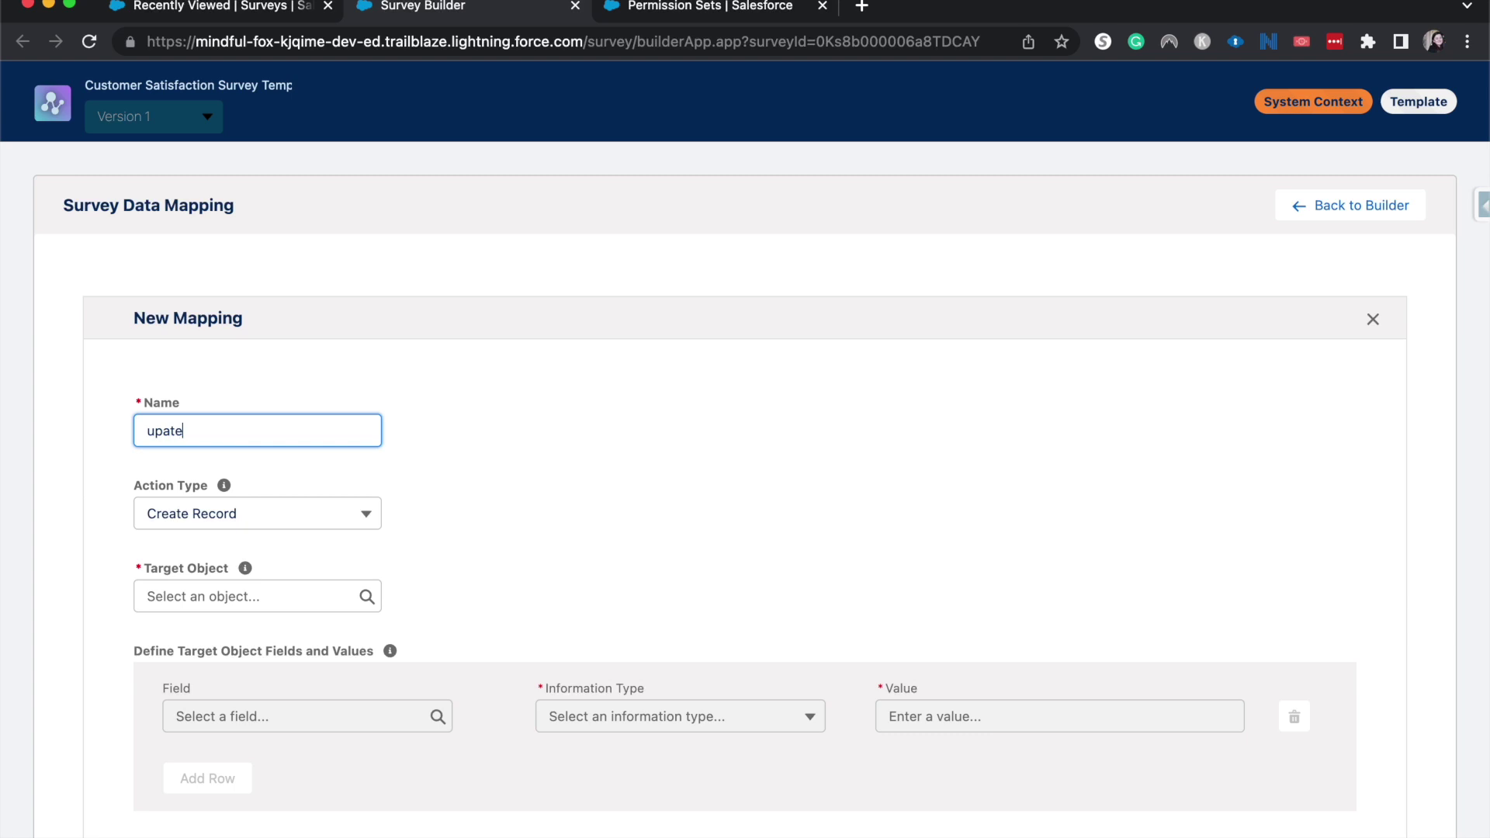
pyautogui.press('BackSpace')
pyautogui.press('BackSpace')
pyautogui.press('BackSpace')
pyautogui.write('date lead rating')
# Make the mapping an Update Record action on Lead, applied based on conditions
pyautogui.click(229, 510)
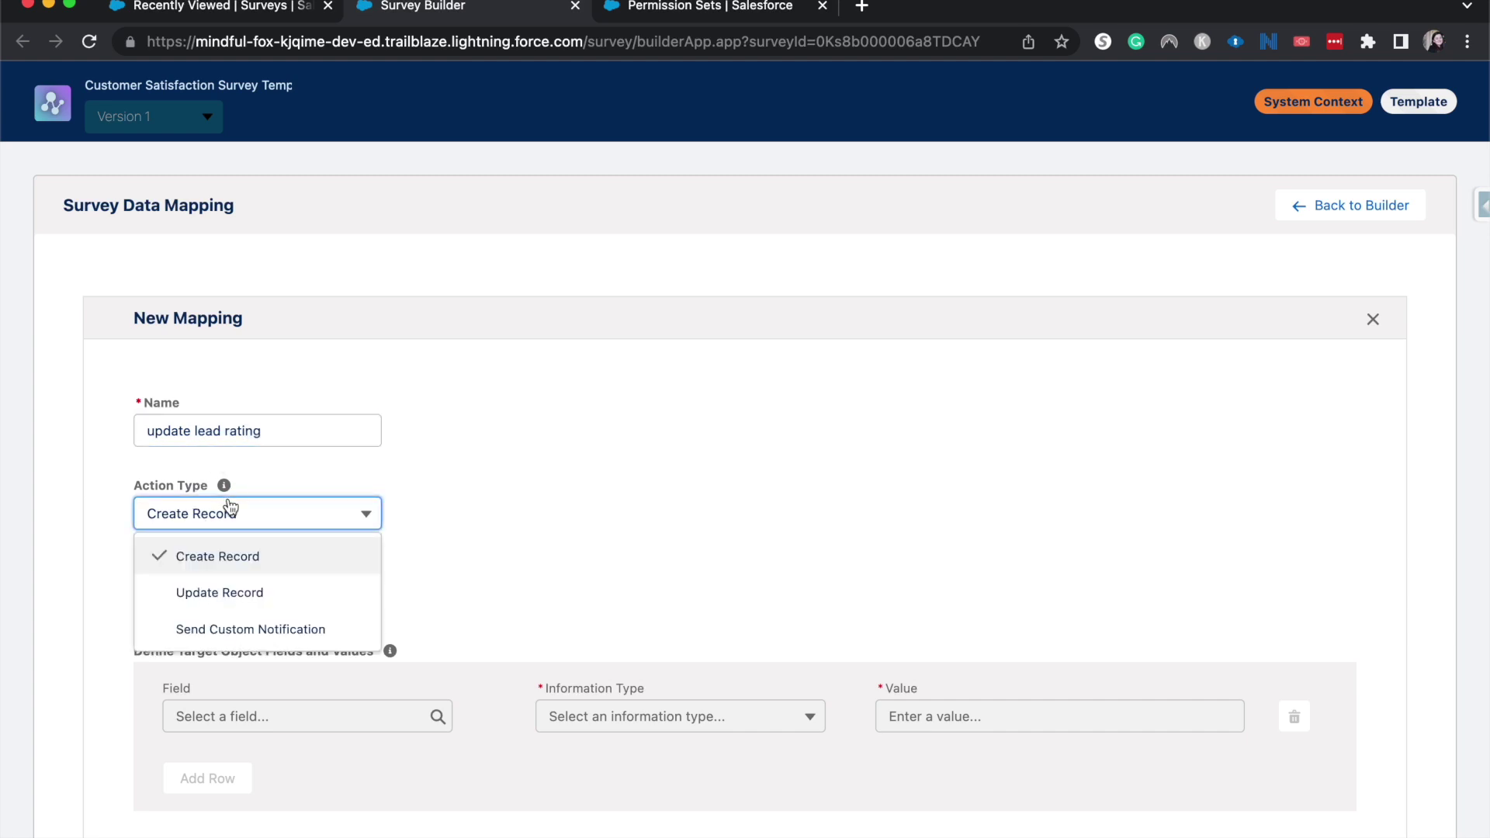
pyautogui.click(234, 586)
pyautogui.click(233, 595)
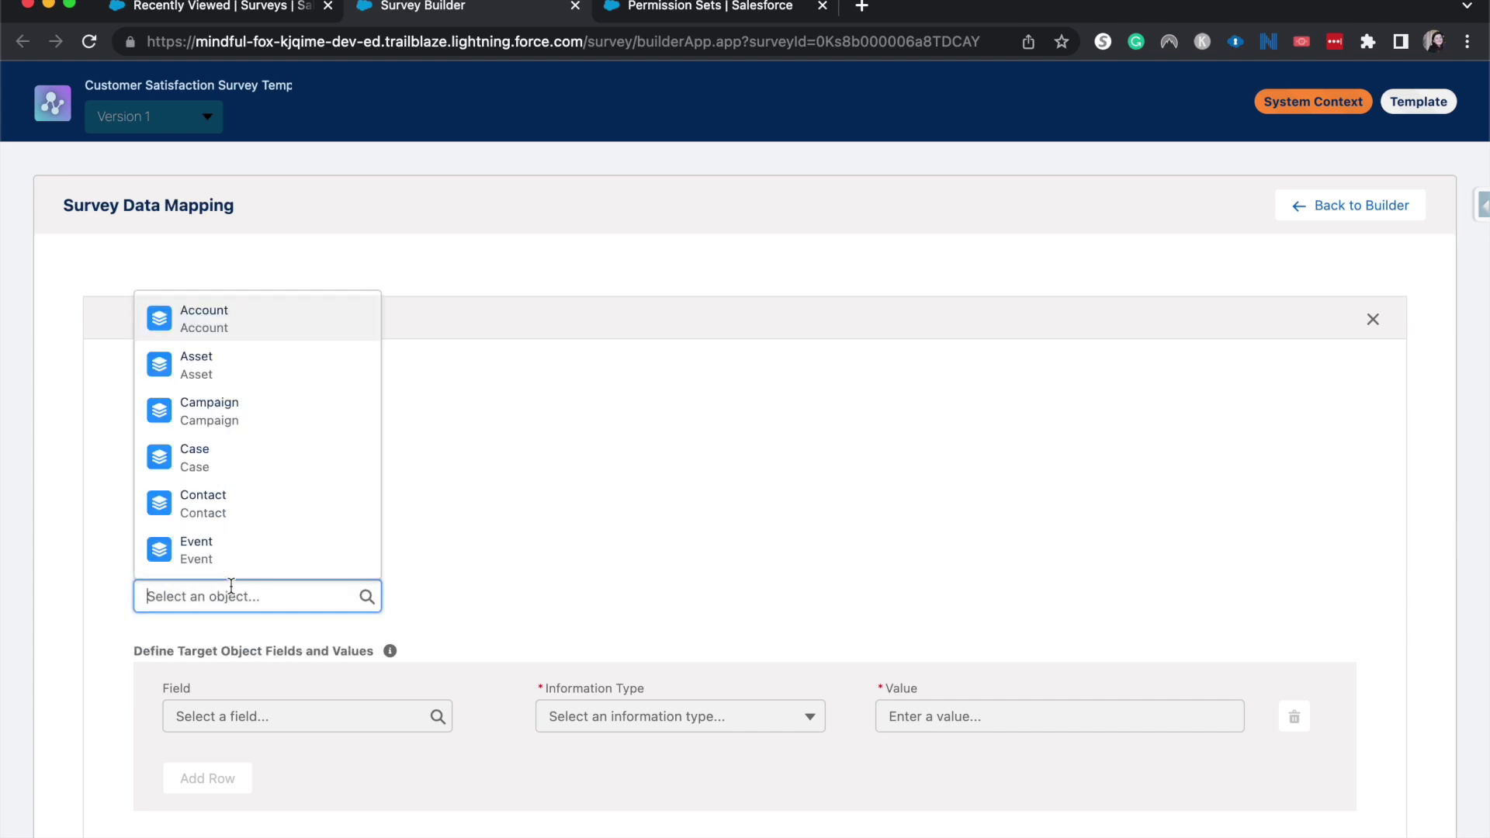
pyautogui.write('lead')
pyautogui.click(236, 556)
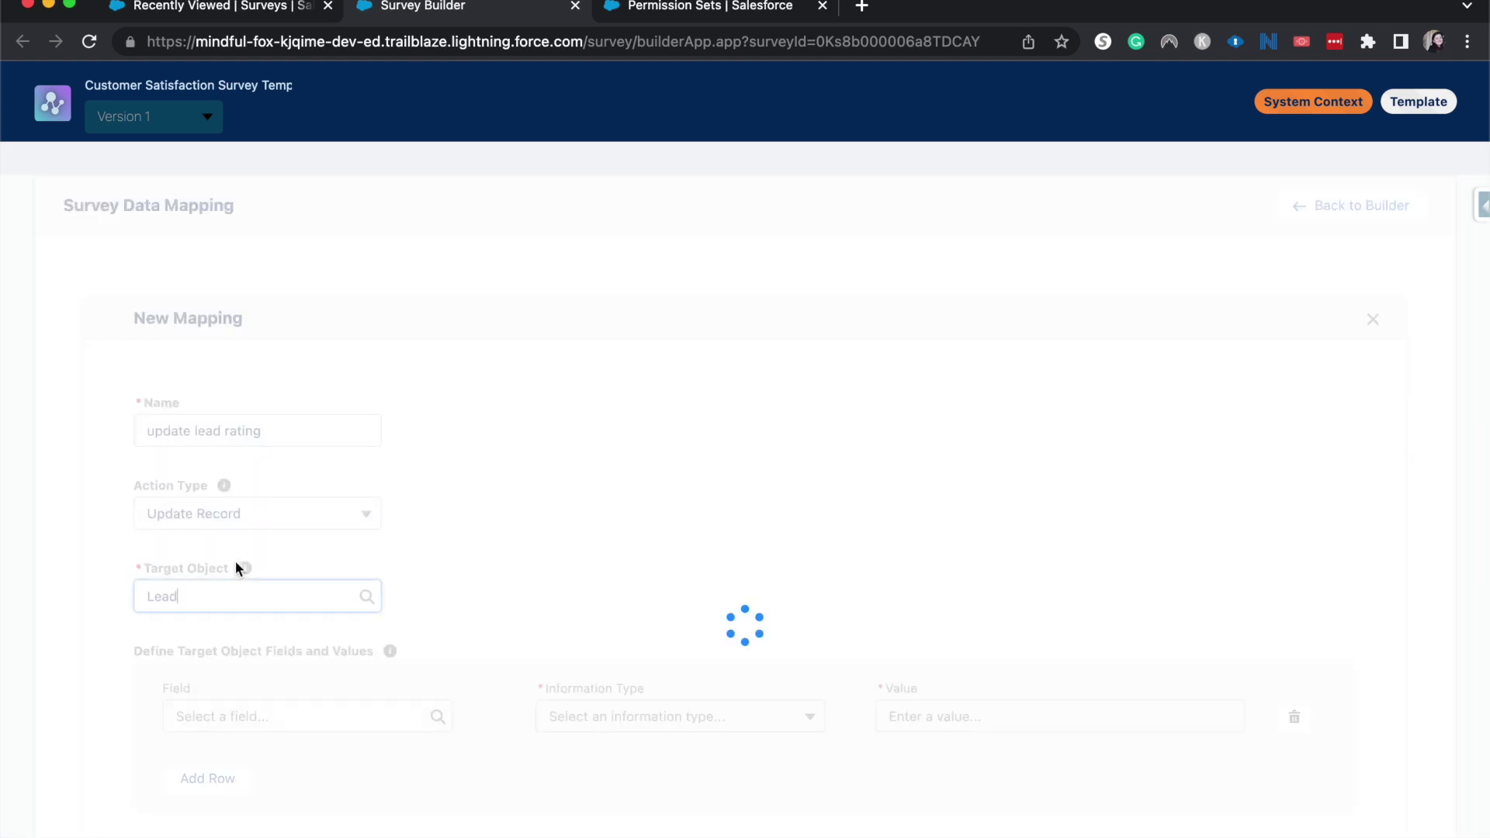
pyautogui.scroll(-3, 461, 559)
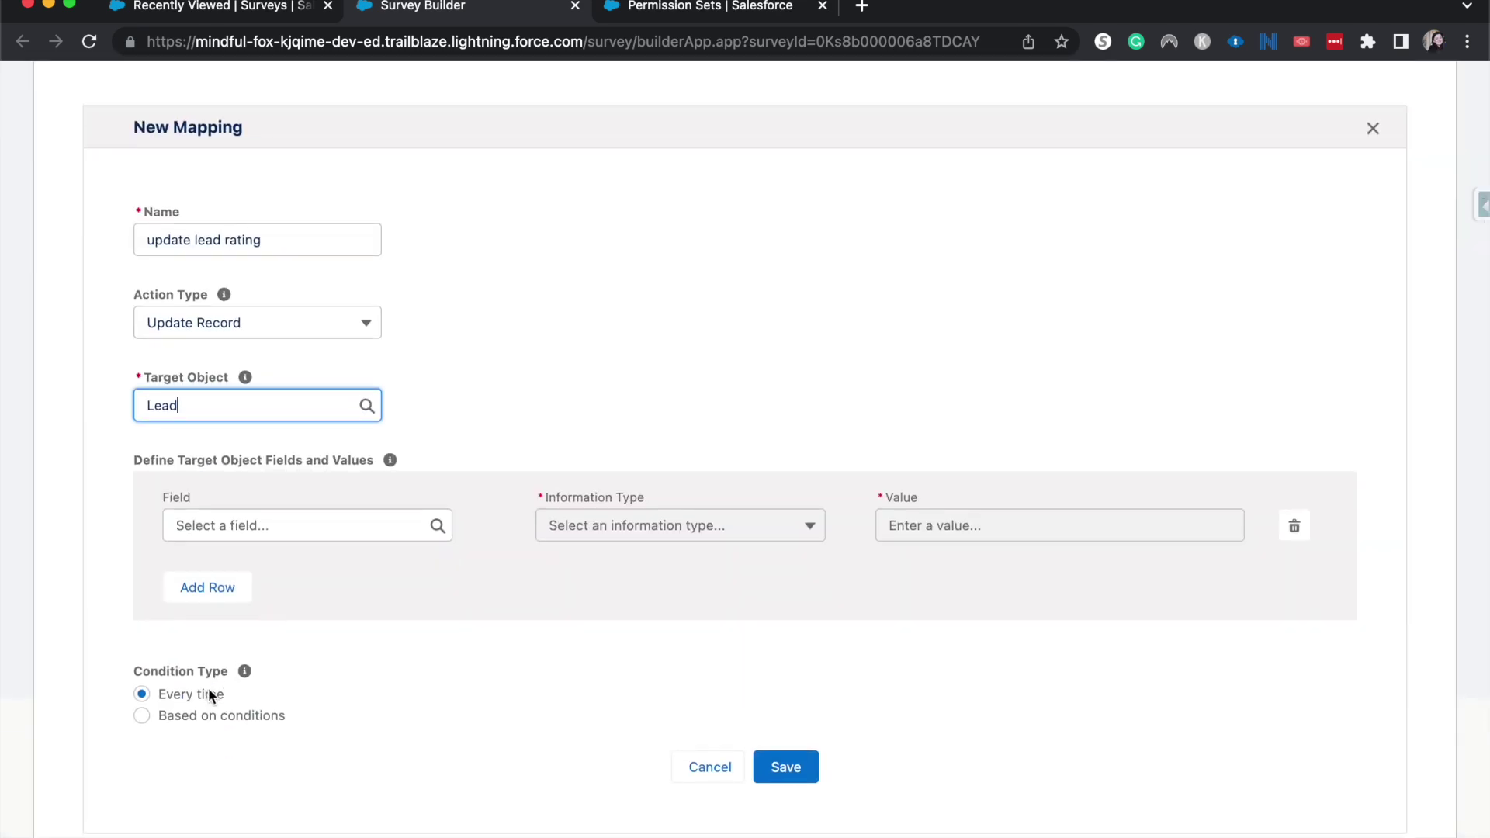
pyautogui.click(607, 372)
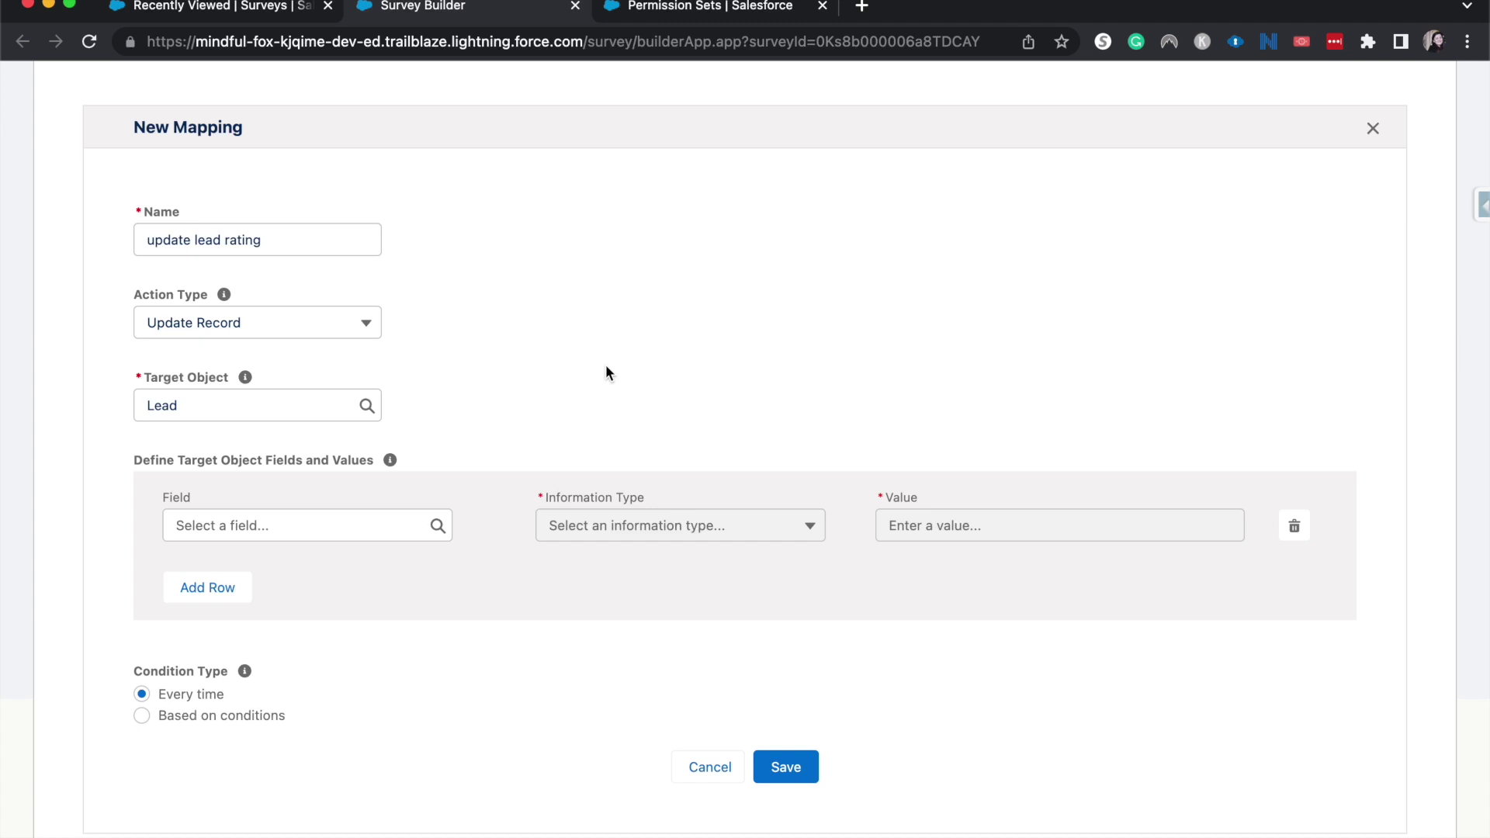
pyautogui.click(247, 715)
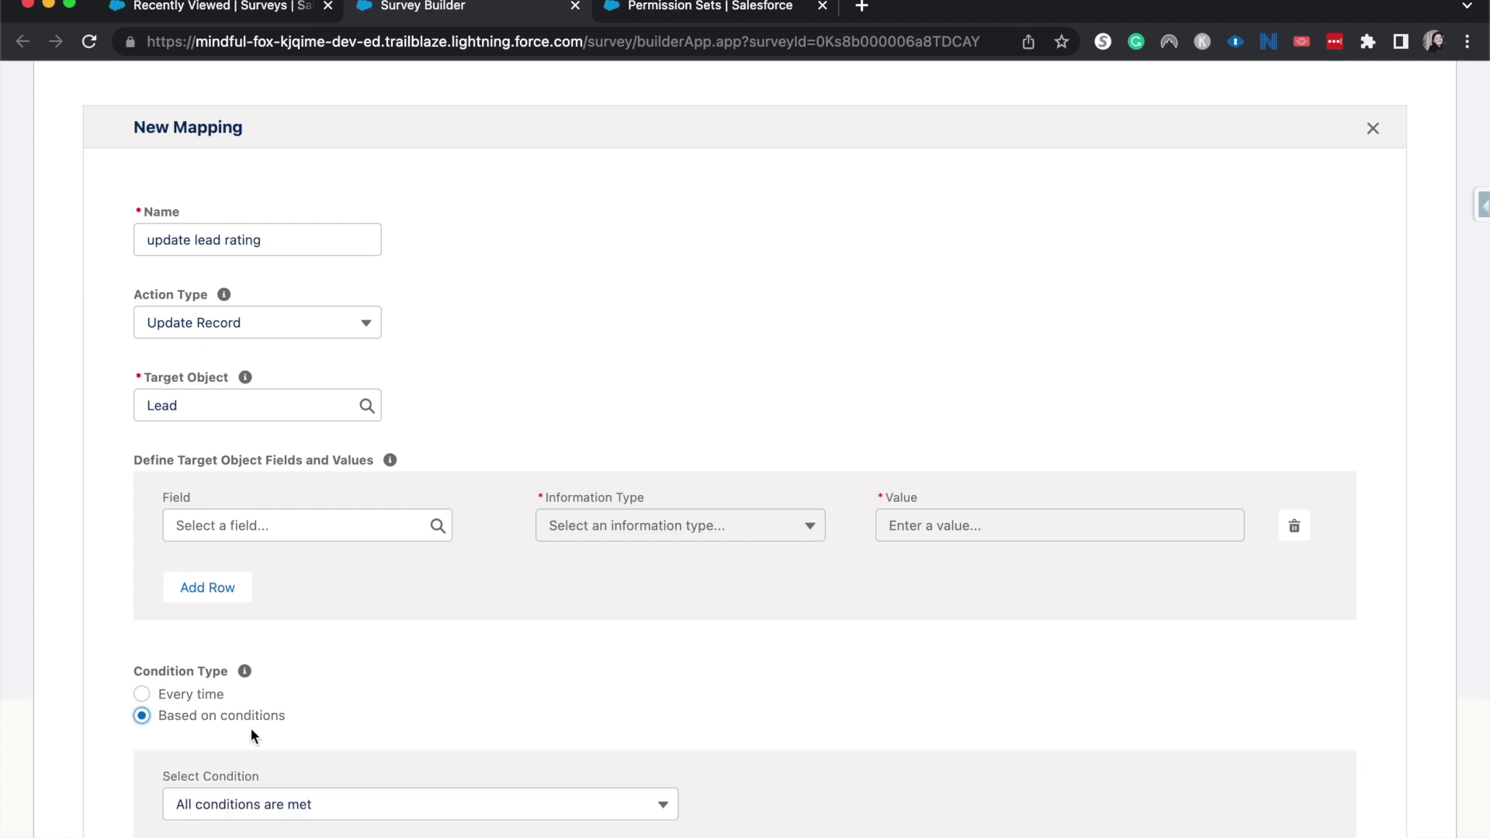
# Add a condition: the brand interaction rating response is less than or equal to 4
pyautogui.scroll(-1, 296, 770)
pyautogui.scroll(-3, 297, 771)
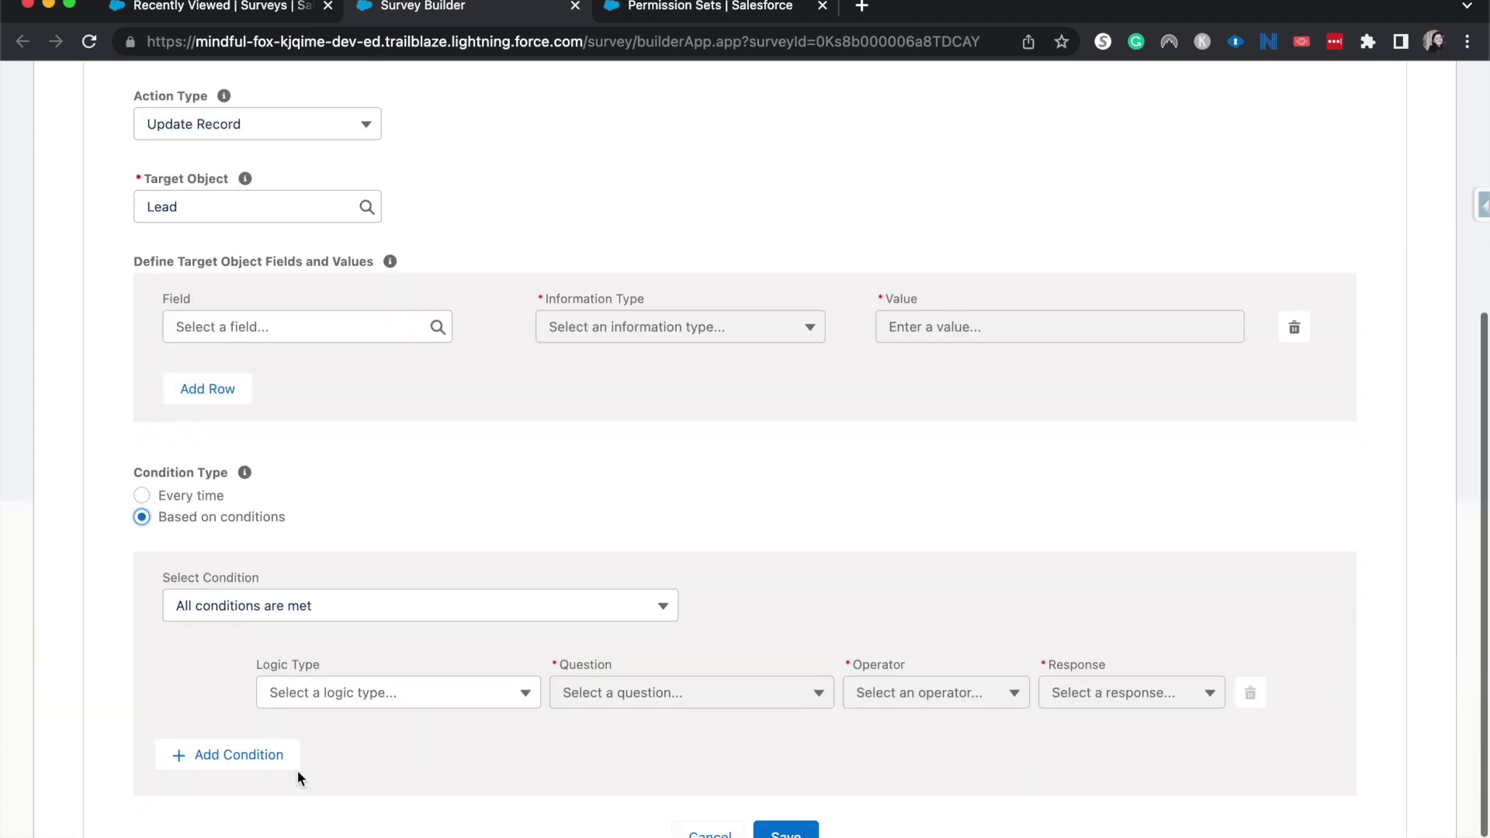
pyautogui.click(433, 693)
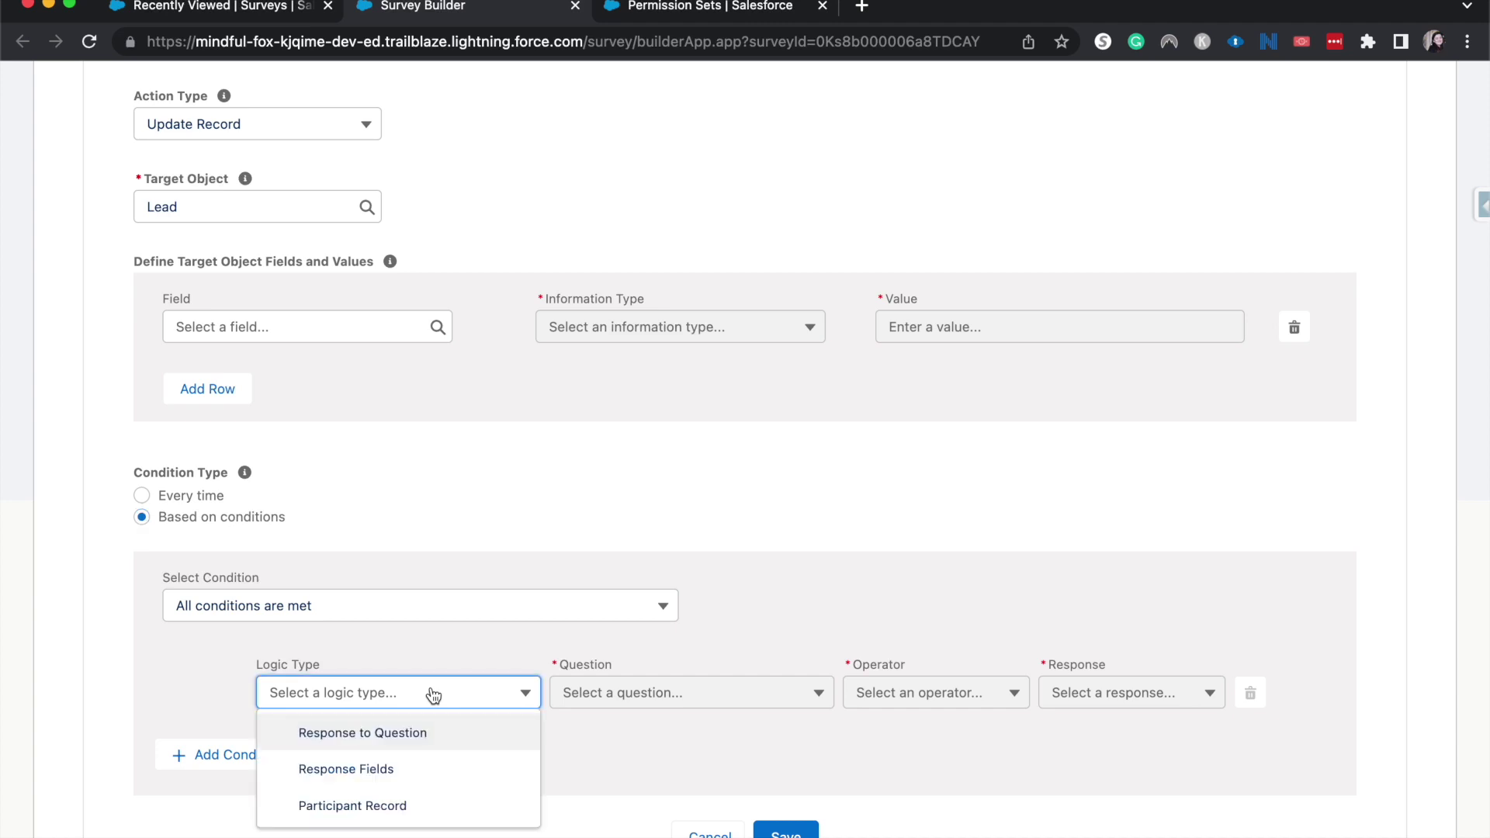
pyautogui.click(409, 735)
pyautogui.click(652, 701)
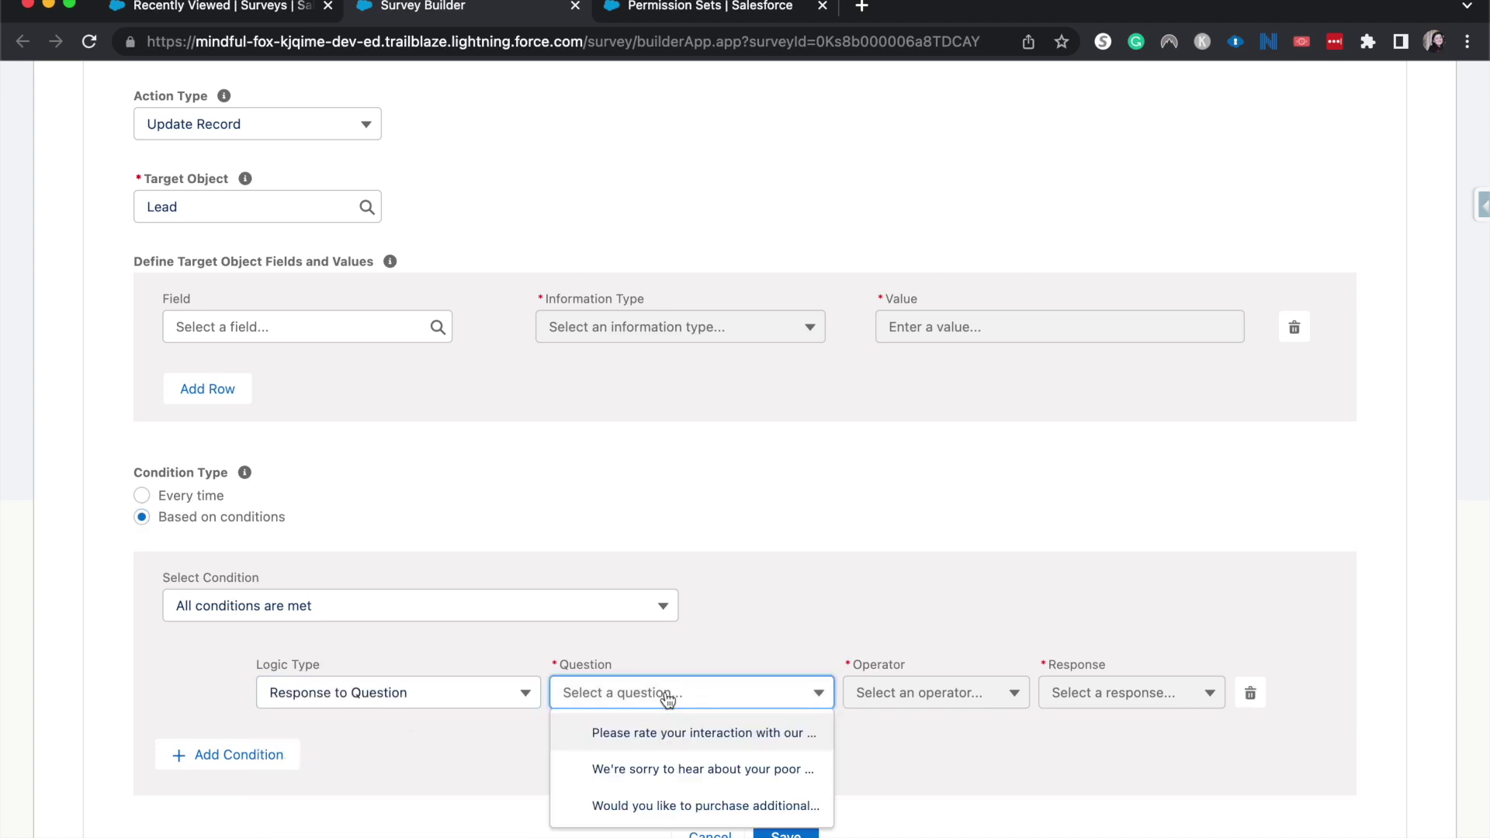
pyautogui.click(682, 733)
pyautogui.click(922, 695)
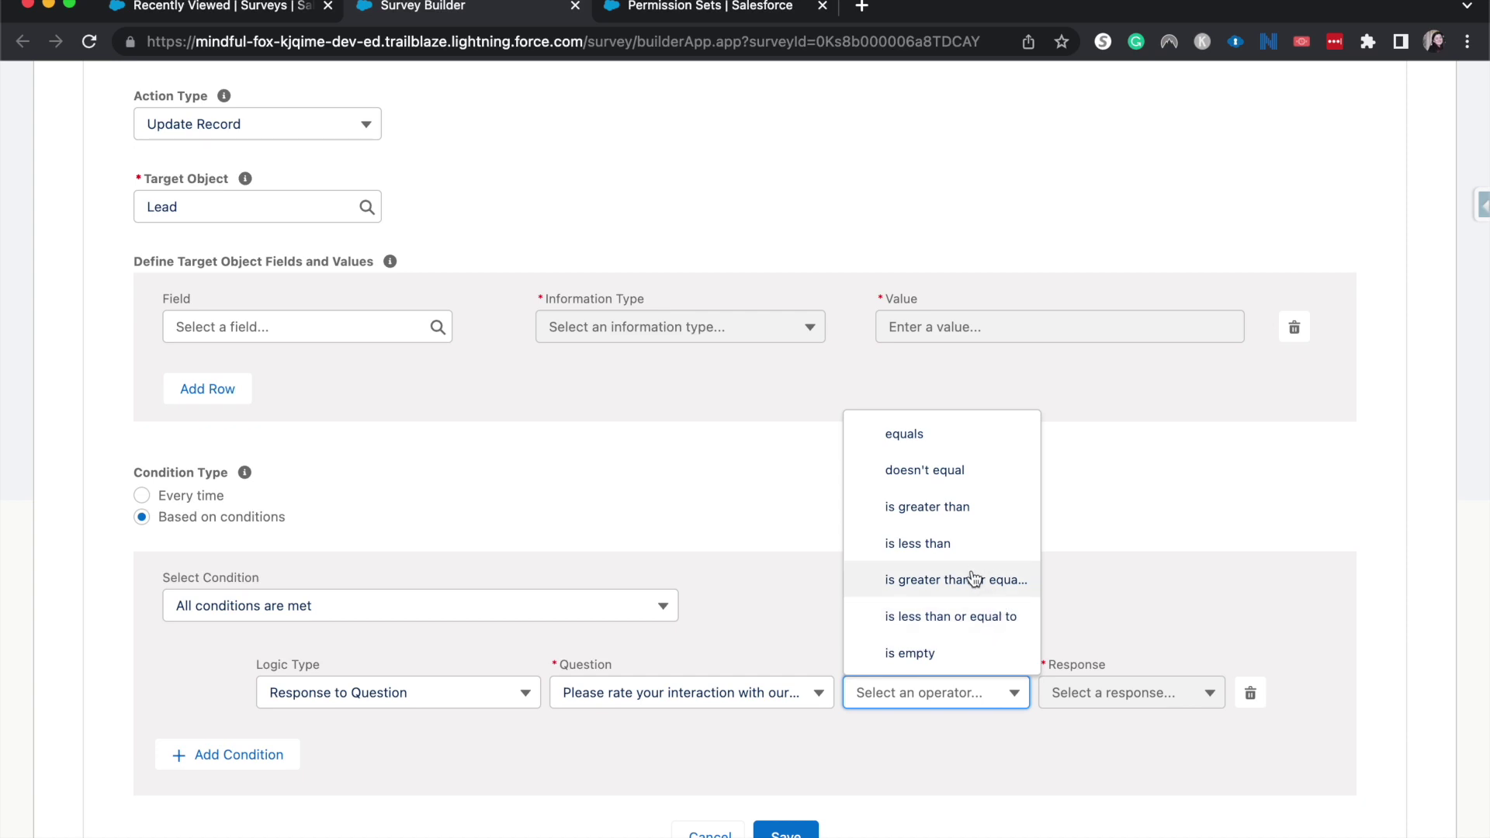
pyautogui.click(919, 619)
pyautogui.click(1108, 683)
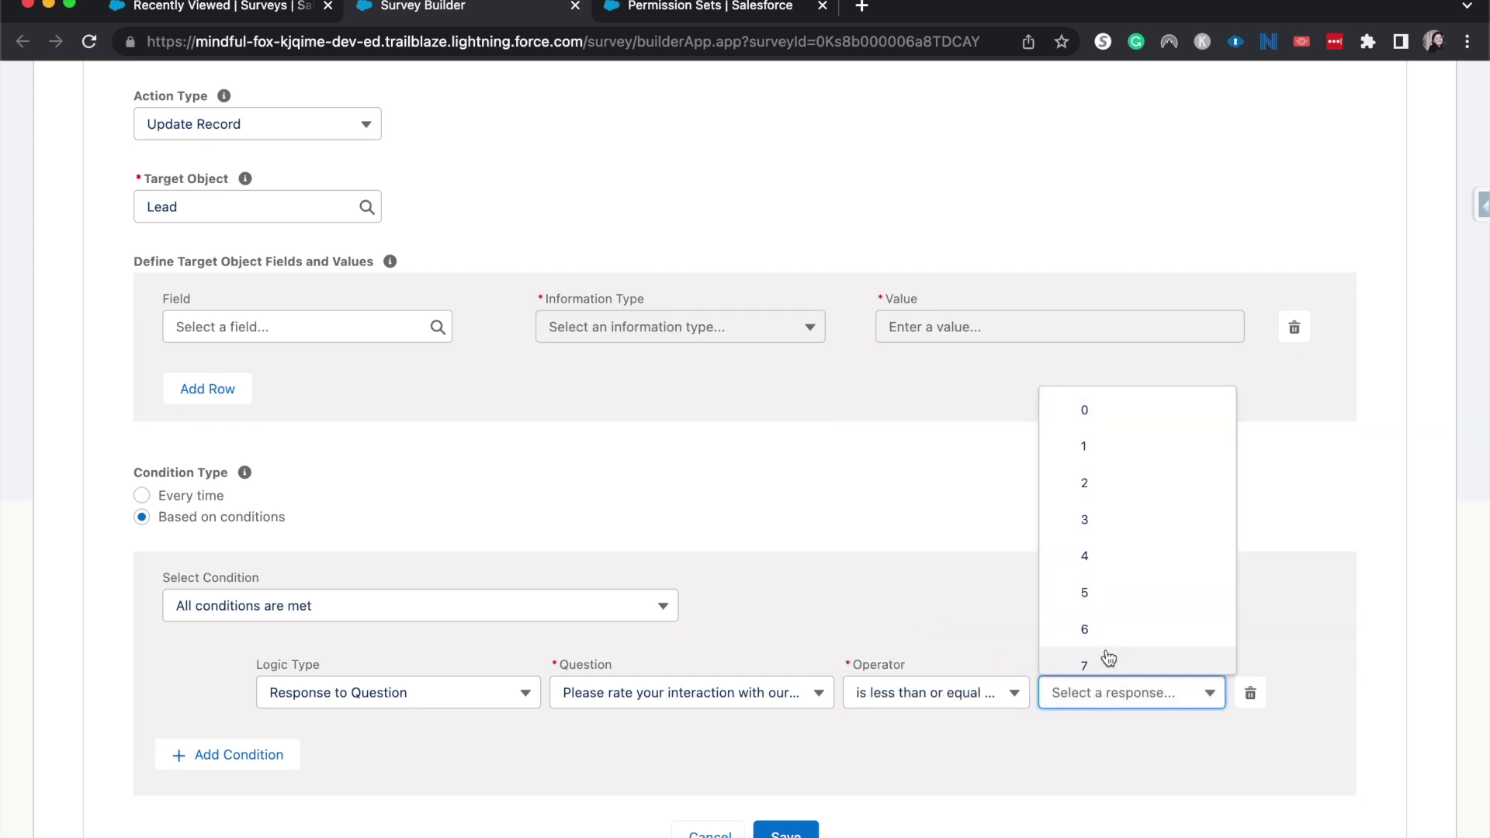
pyautogui.click(1106, 554)
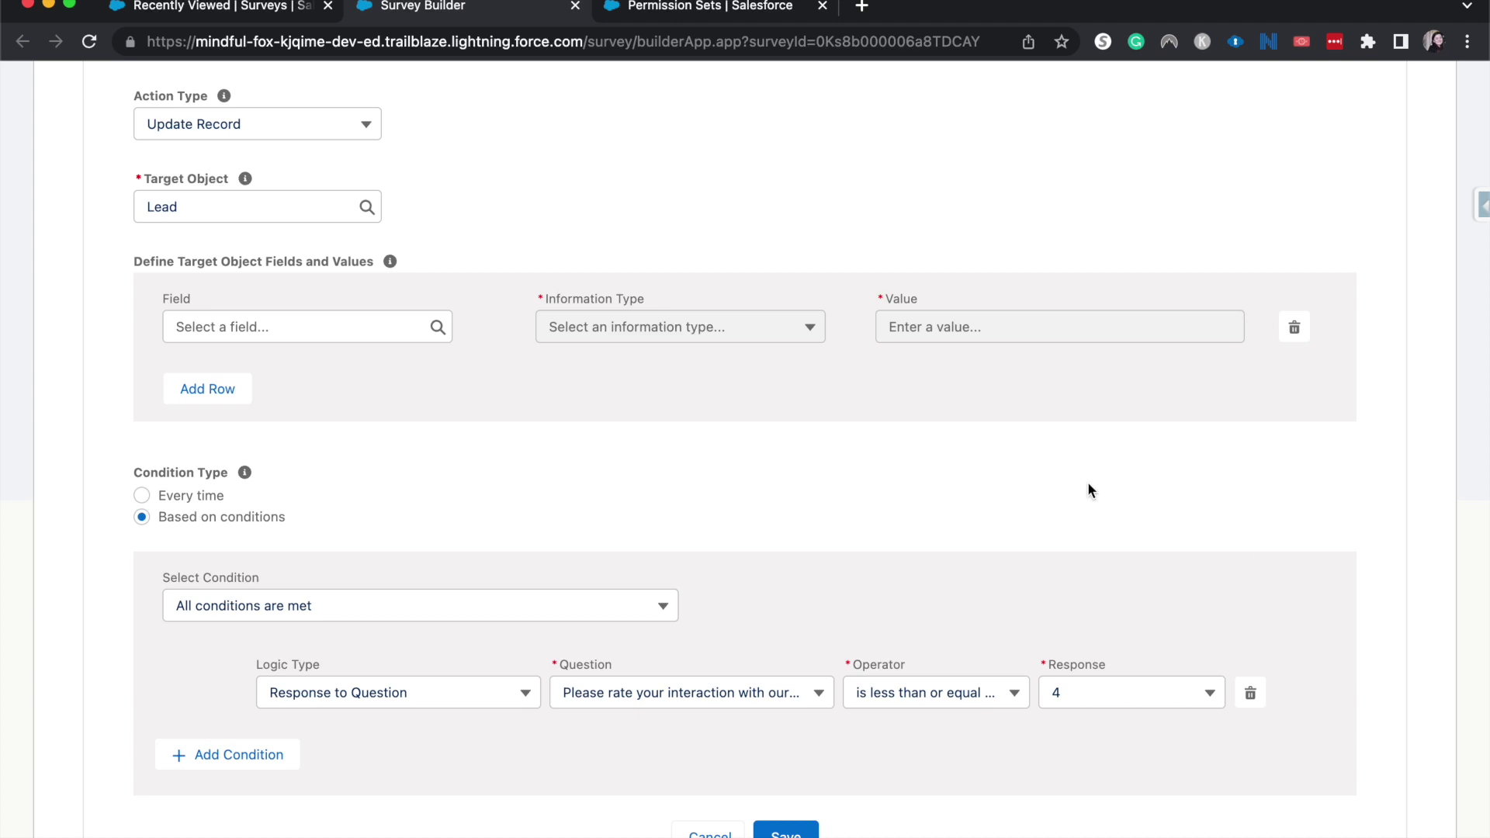
# Map the Lead Rating field as a Picklist with the value Cold
pyautogui.click(388, 330)
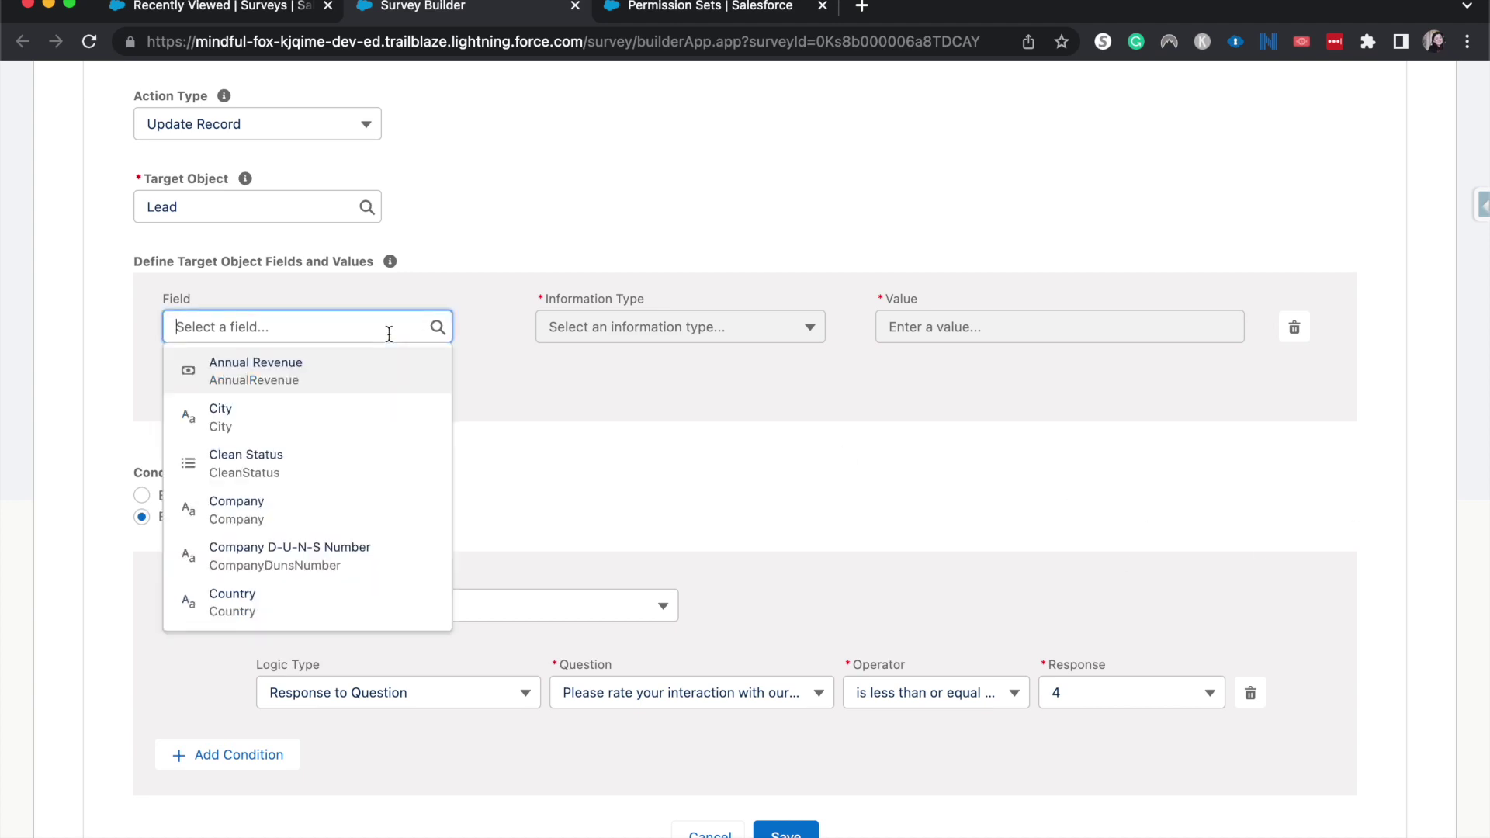
pyautogui.write('rat')
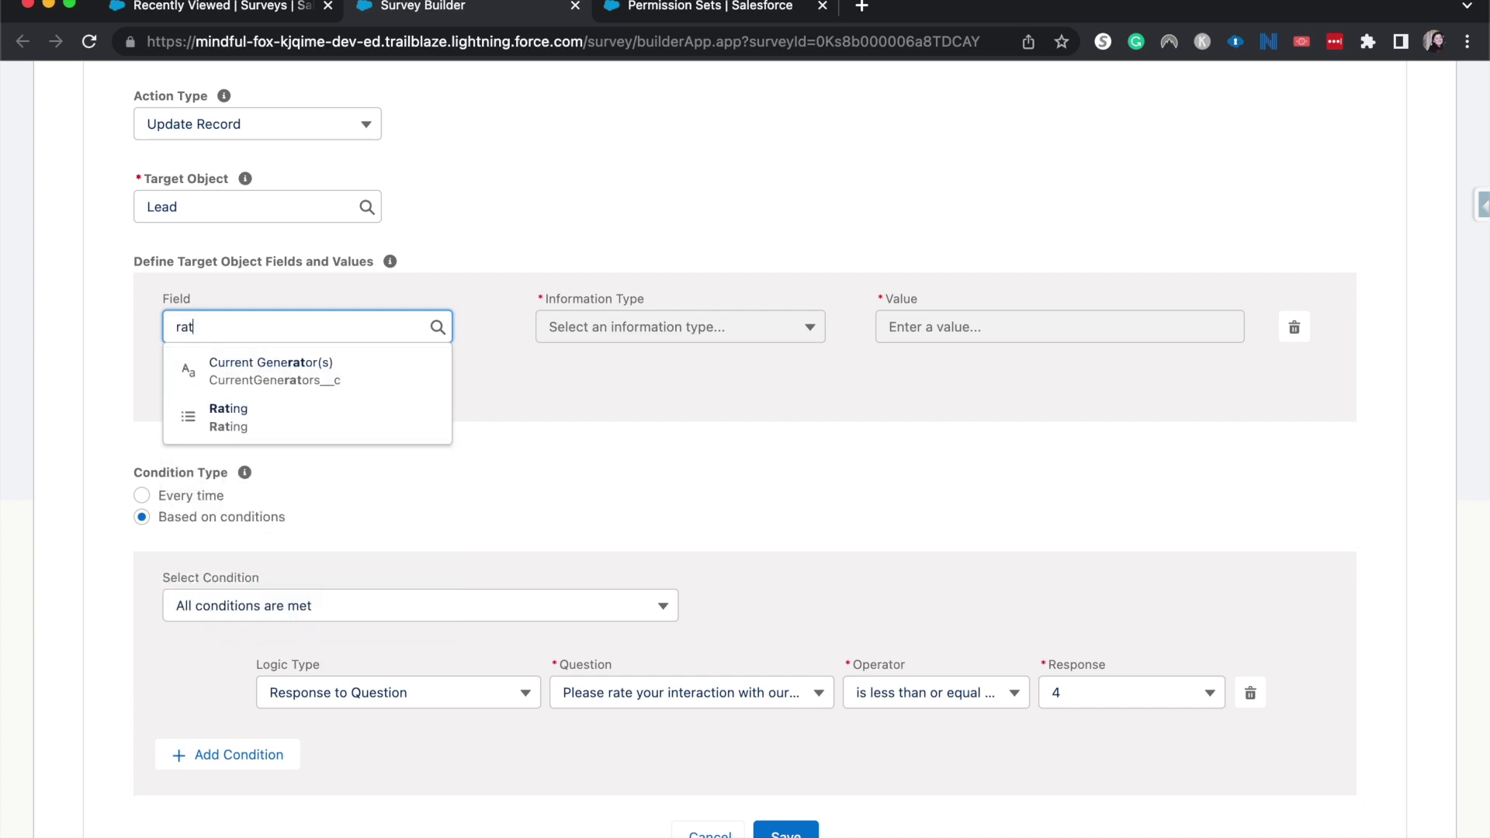
pyautogui.click(323, 419)
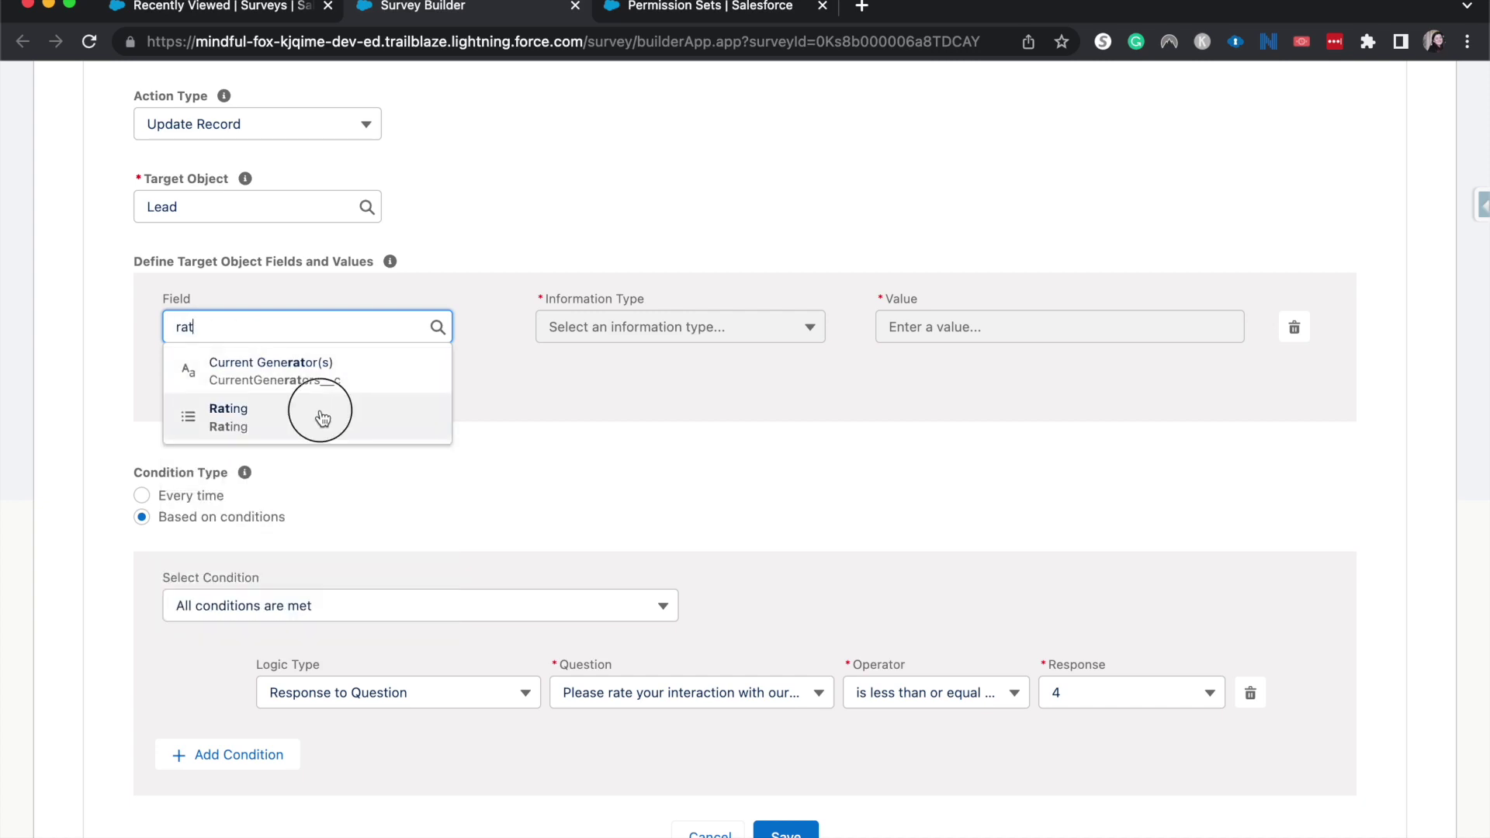
pyautogui.click(689, 344)
pyautogui.click(688, 343)
pyautogui.click(896, 329)
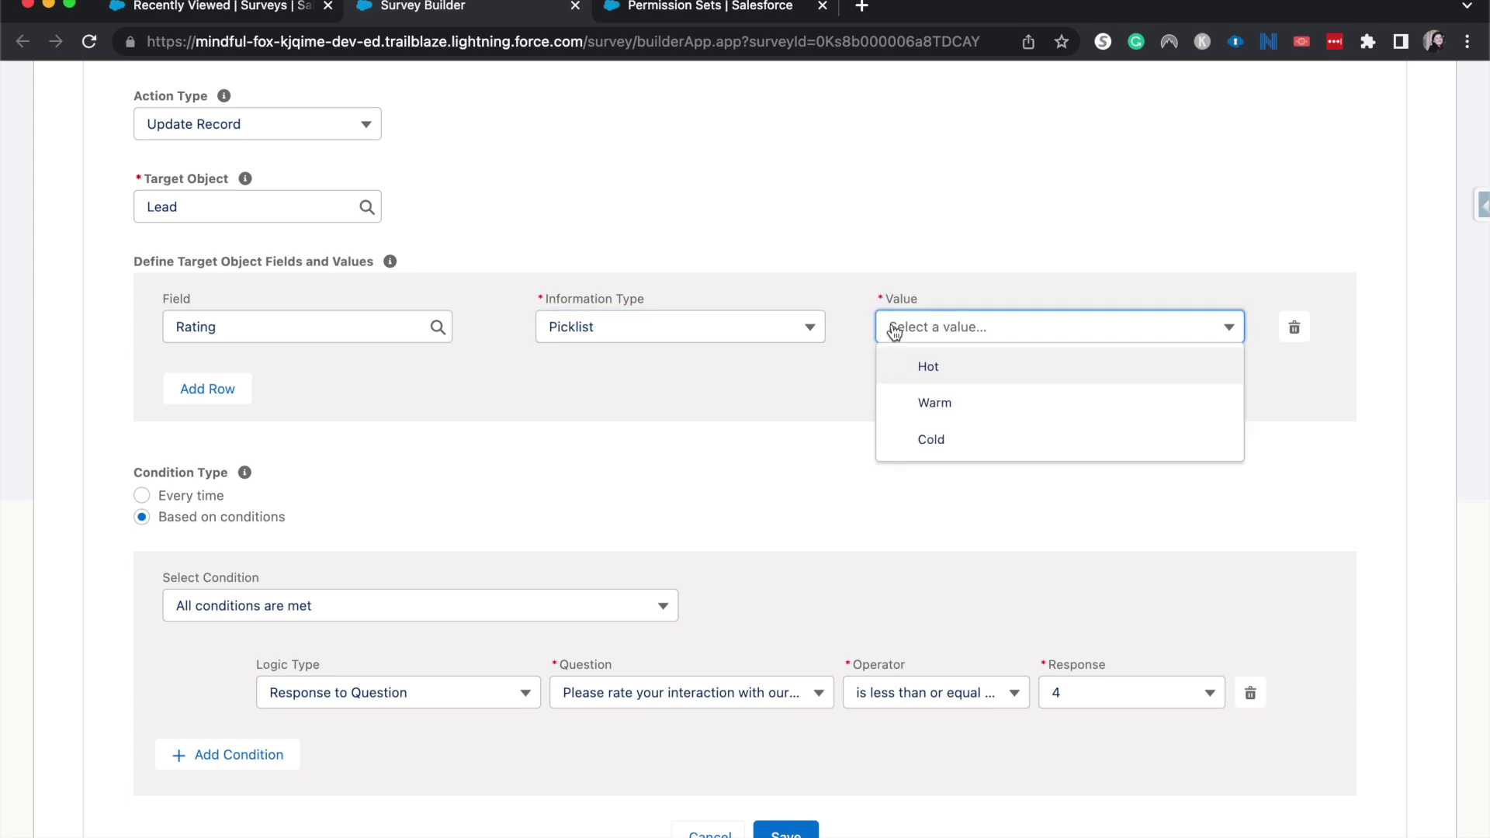
pyautogui.click(924, 437)
pyautogui.scroll(1, 845, 365)
pyautogui.scroll(2, 846, 365)
# Add a second field row and browse its list of Lead fields
pyautogui.click(849, 369)
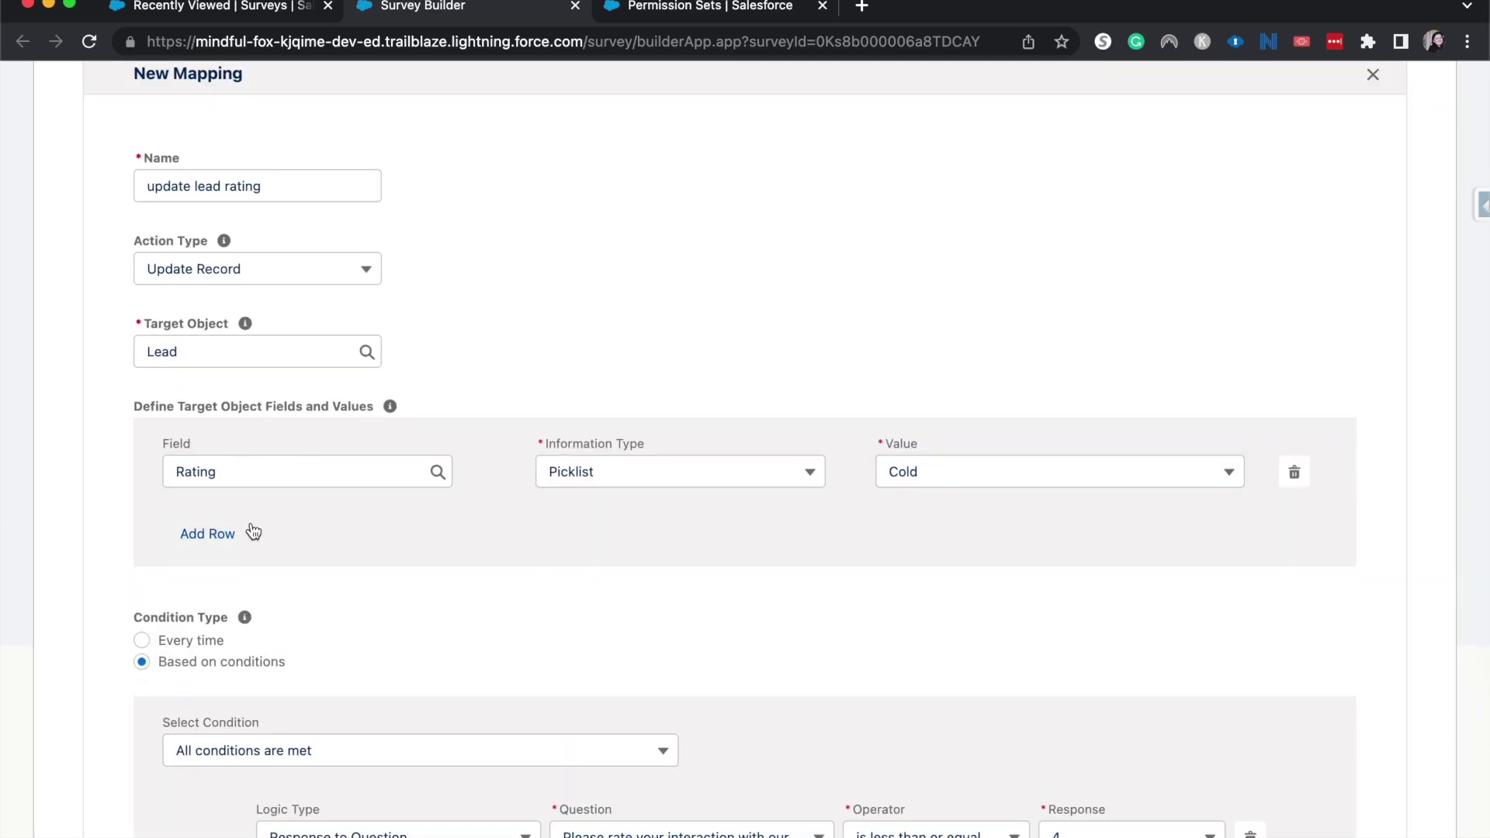
pyautogui.click(195, 542)
pyautogui.click(210, 537)
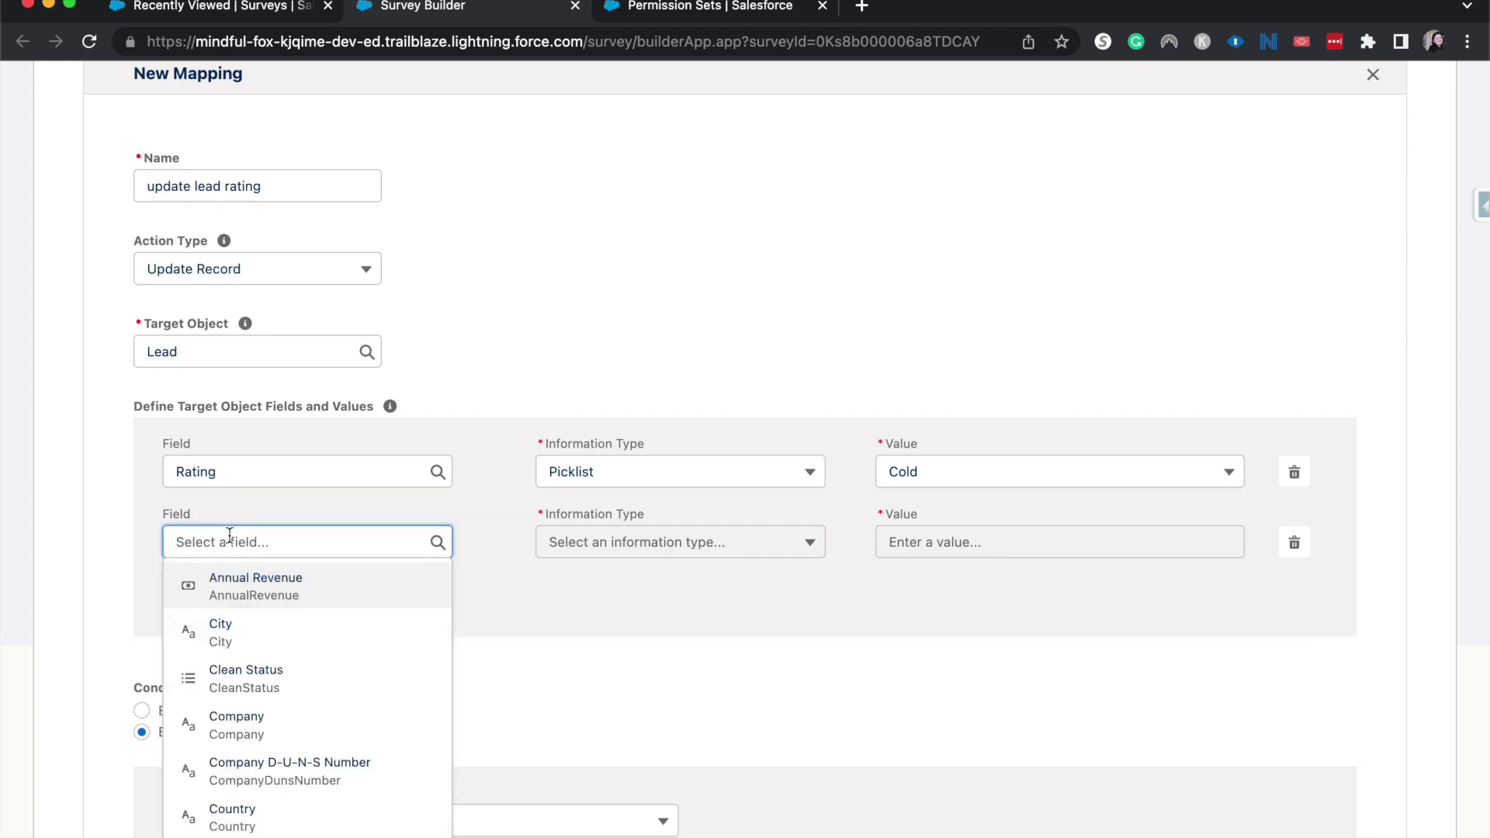
pyautogui.scroll(-5, 239, 579)
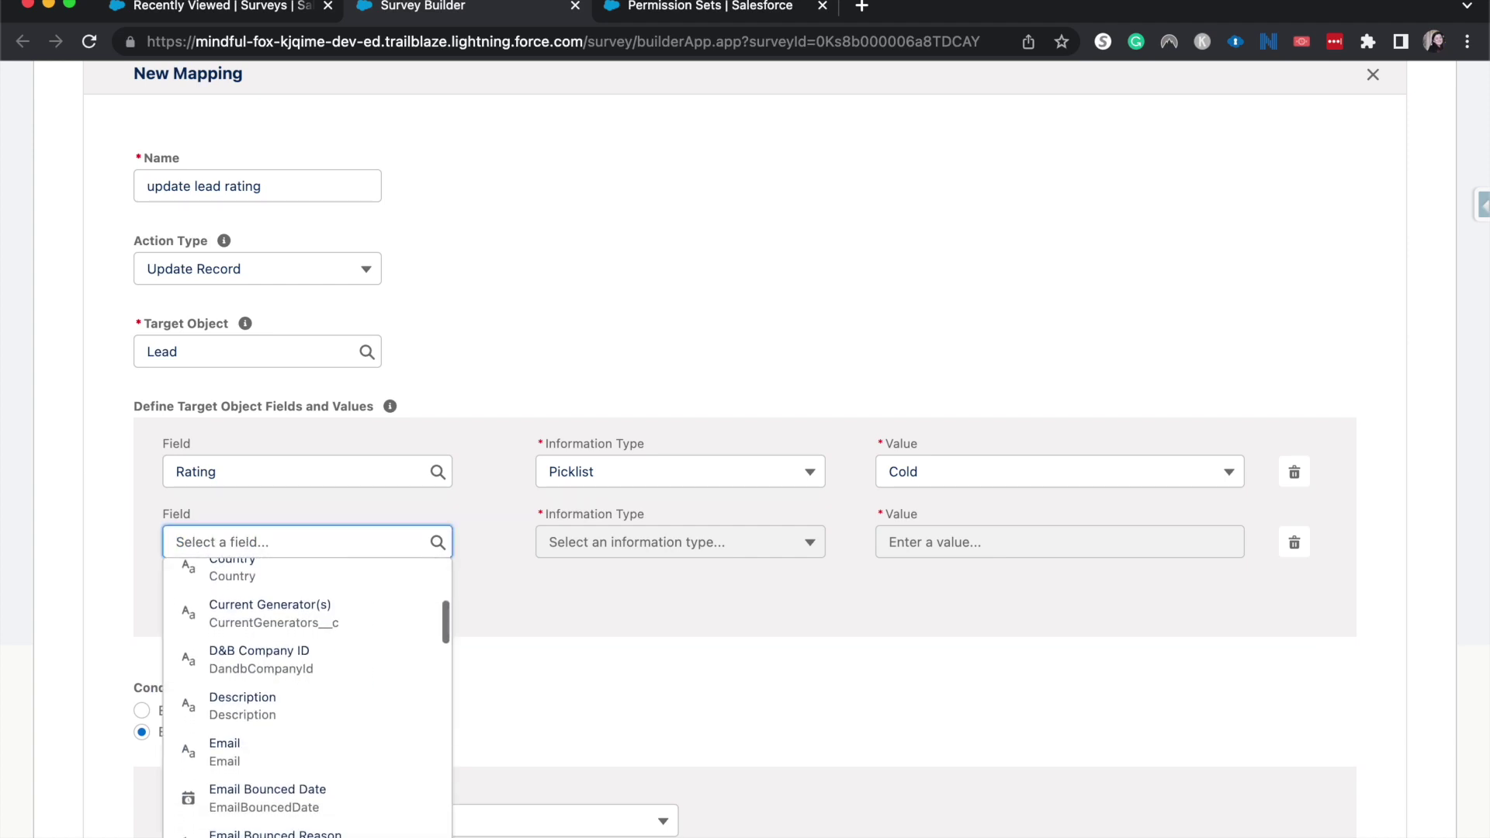
pyautogui.scroll(-3, 262, 659)
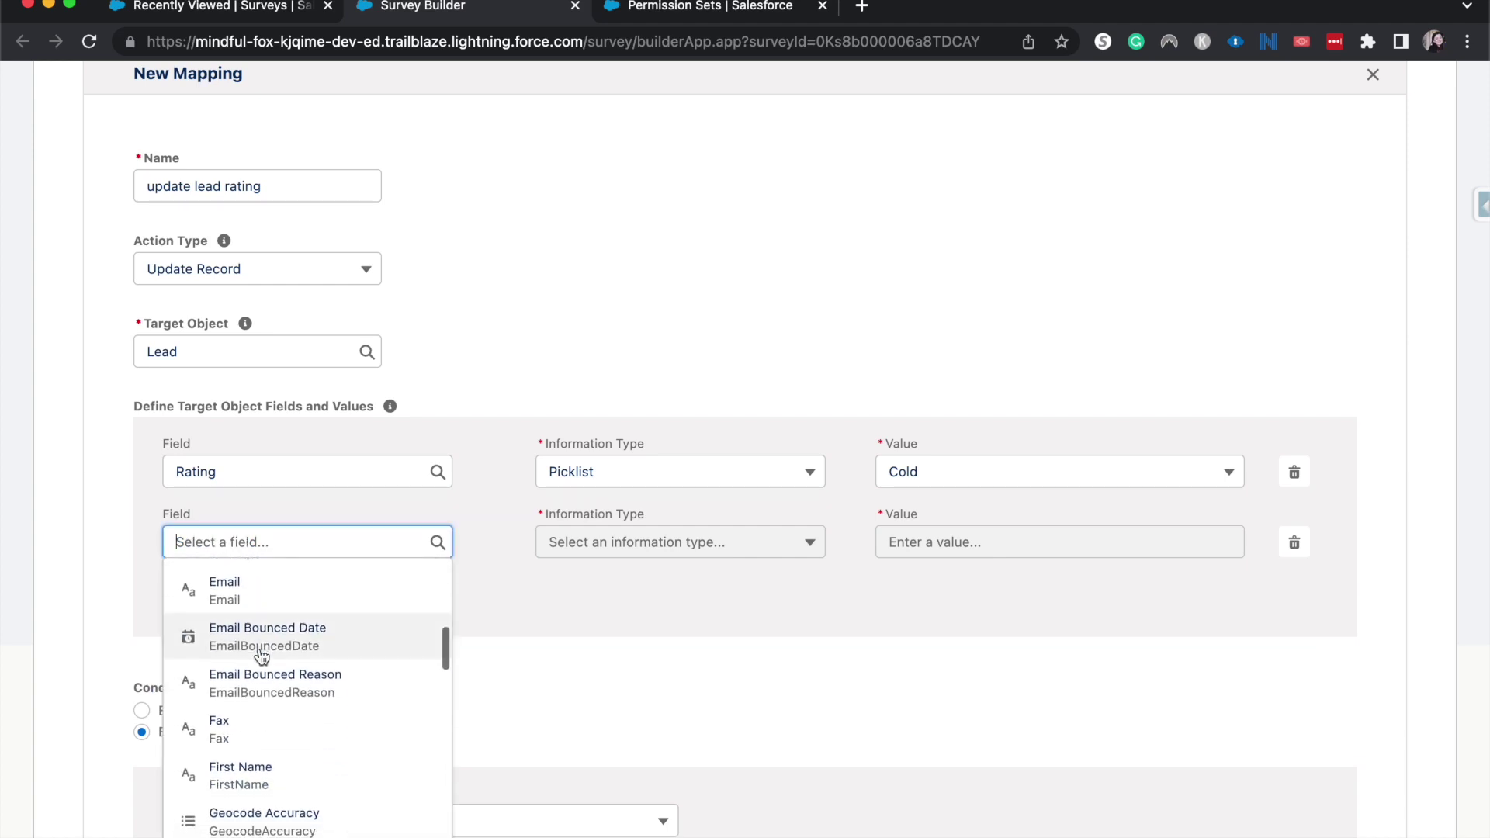
pyautogui.scroll(-5, 262, 658)
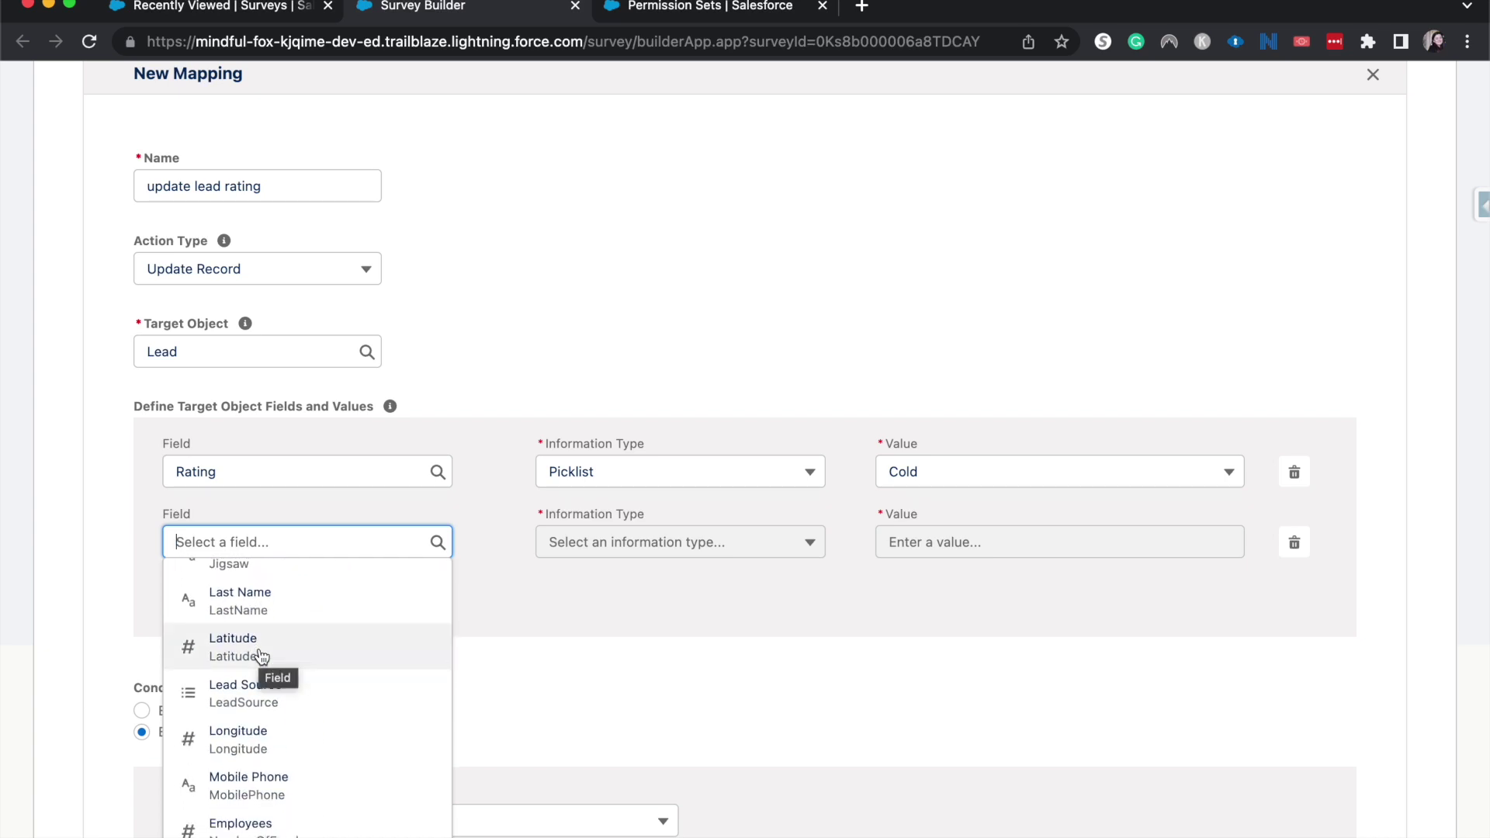
pyautogui.scroll(-8, 262, 657)
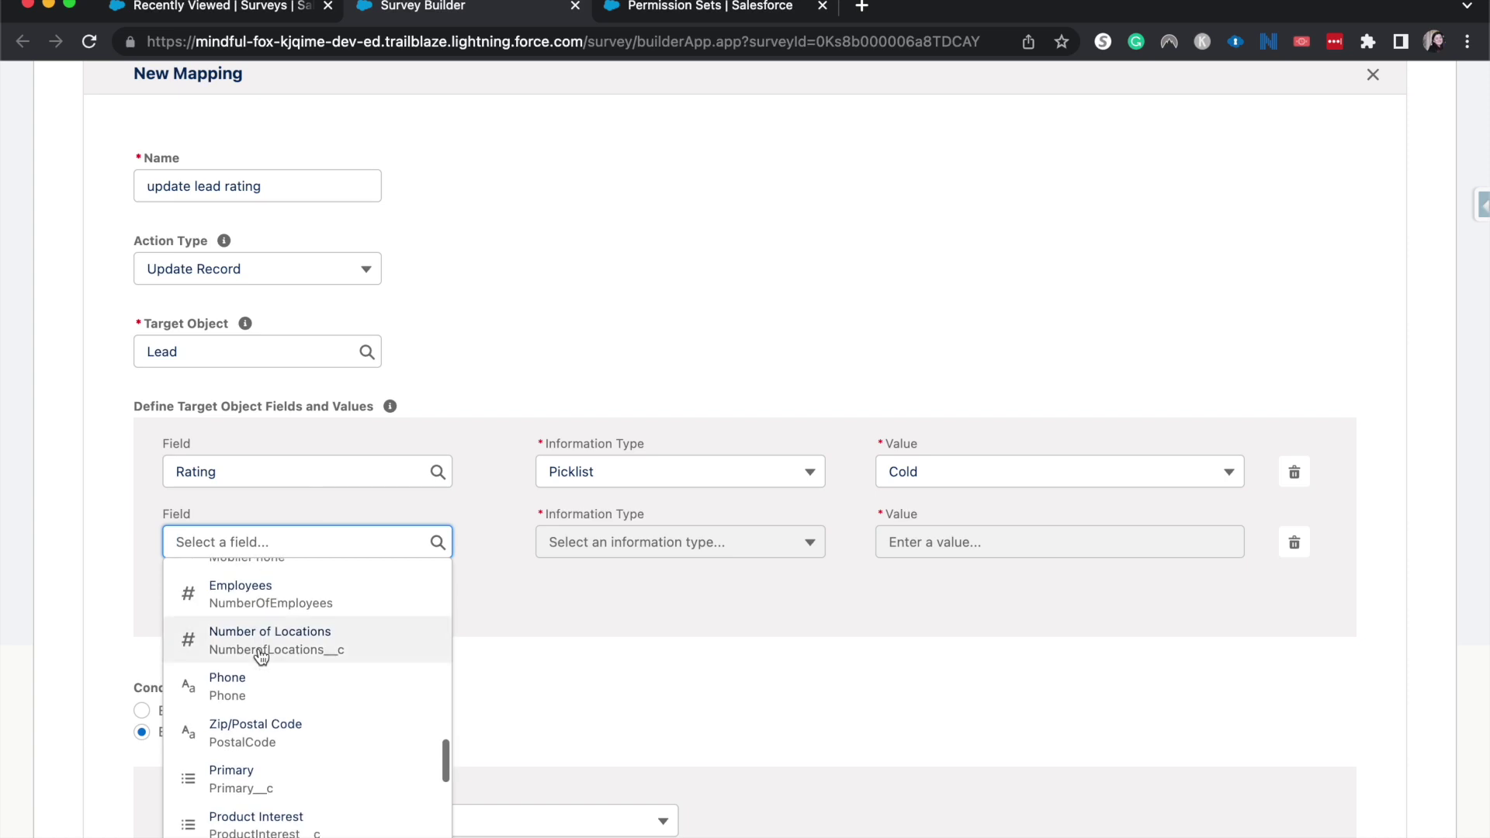
pyautogui.scroll(-2, 261, 658)
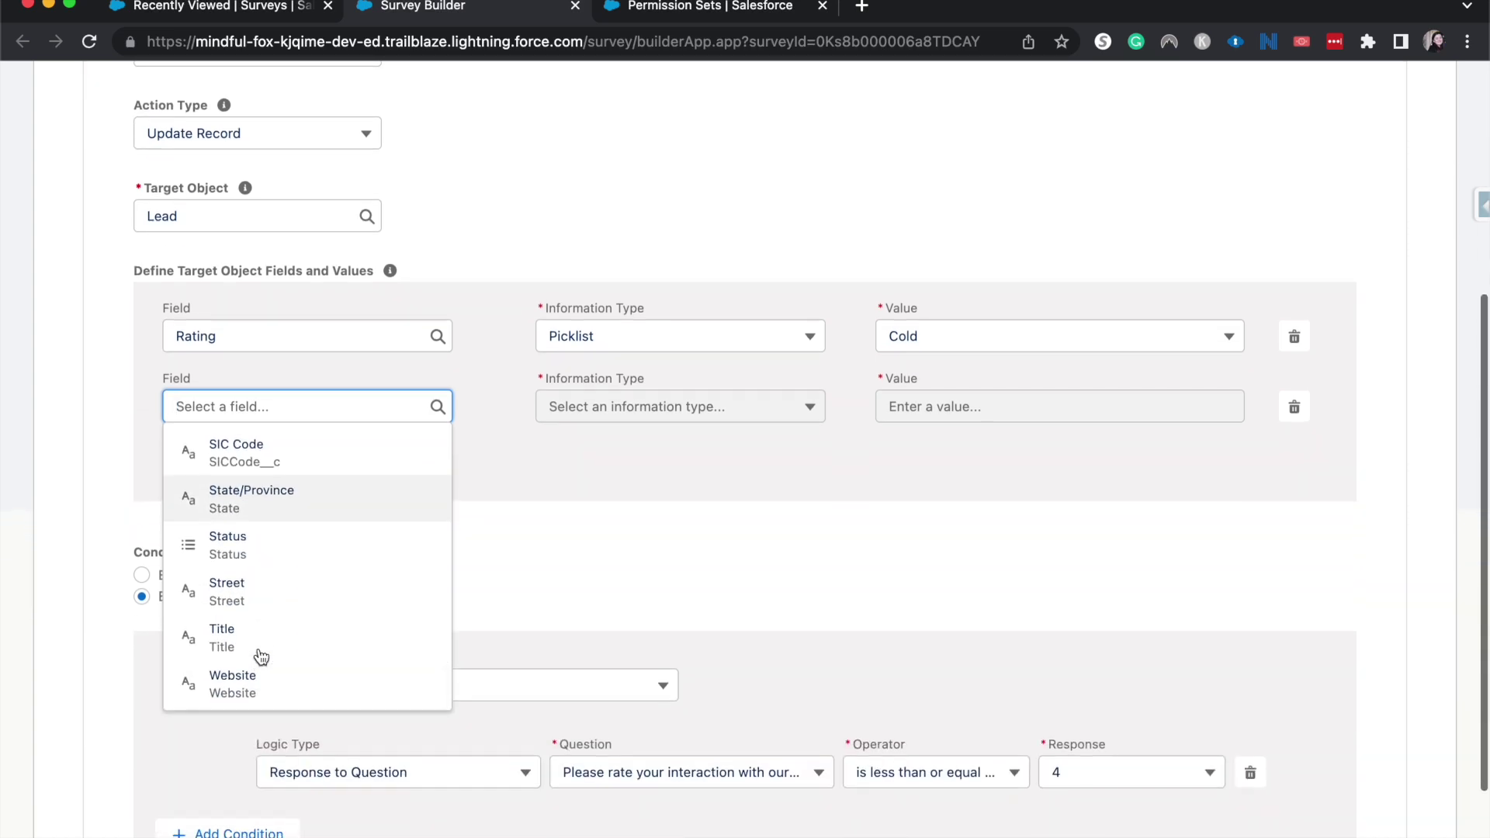
pyautogui.scroll(15, 262, 657)
pyautogui.scroll(3, 262, 658)
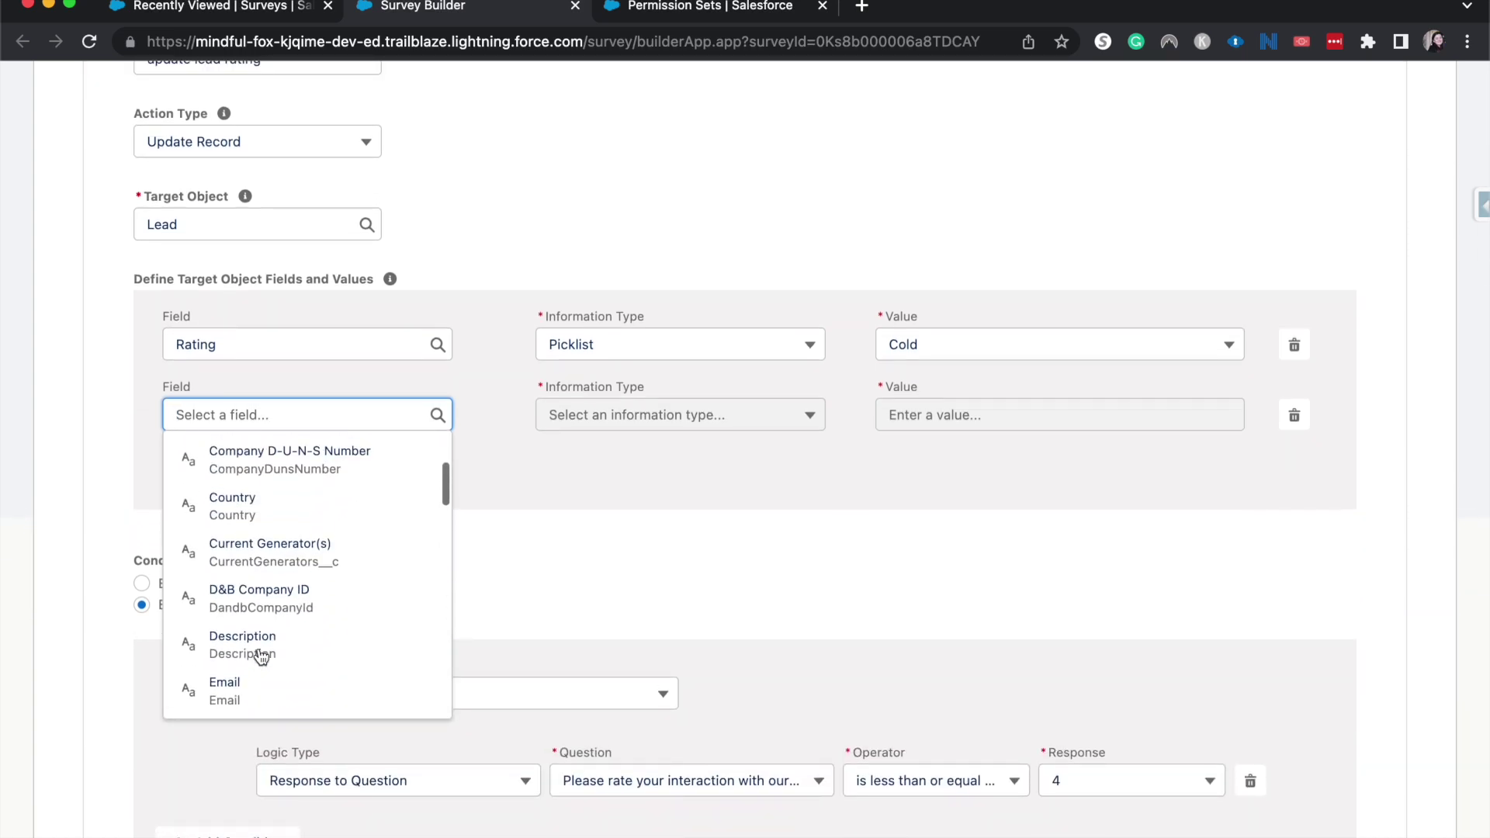
# Map Lead Description to the response of the 'We're sorry to hear...' follow-up question
pyautogui.click(342, 652)
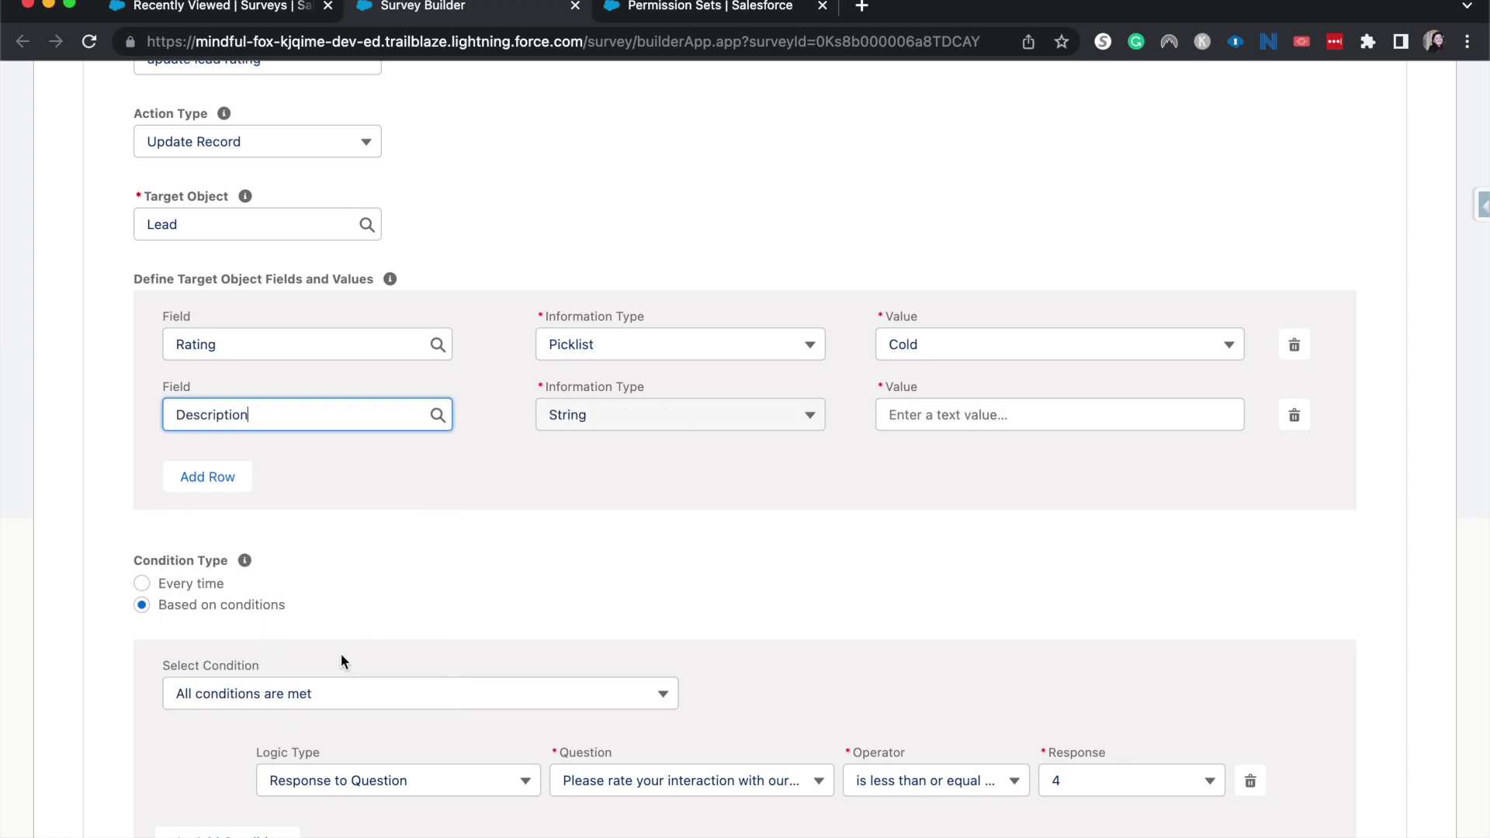
pyautogui.scroll(1, 738, 492)
pyautogui.click(739, 494)
pyautogui.click(711, 565)
pyautogui.click(1052, 495)
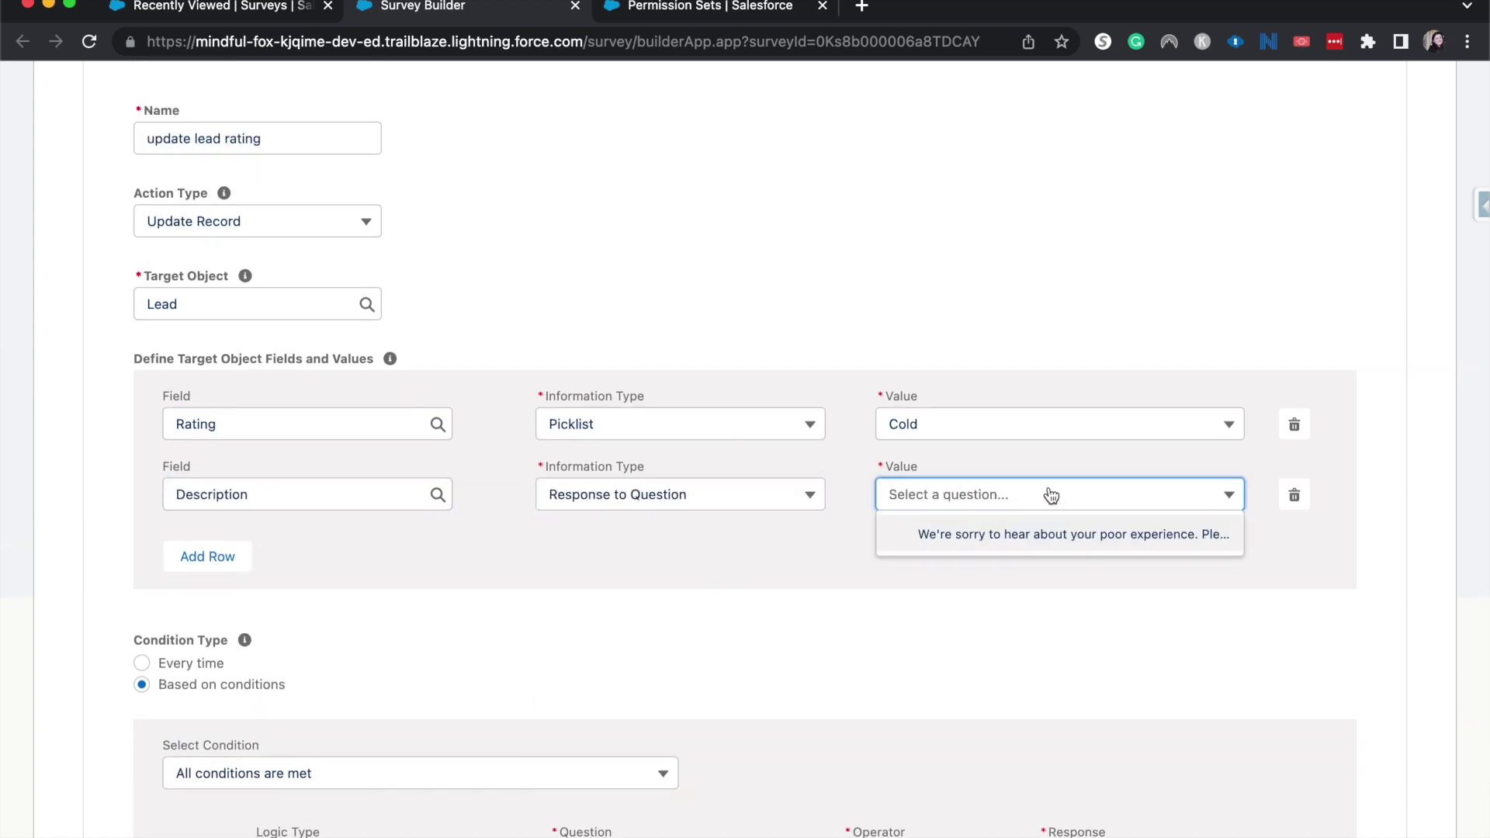
pyautogui.click(1040, 533)
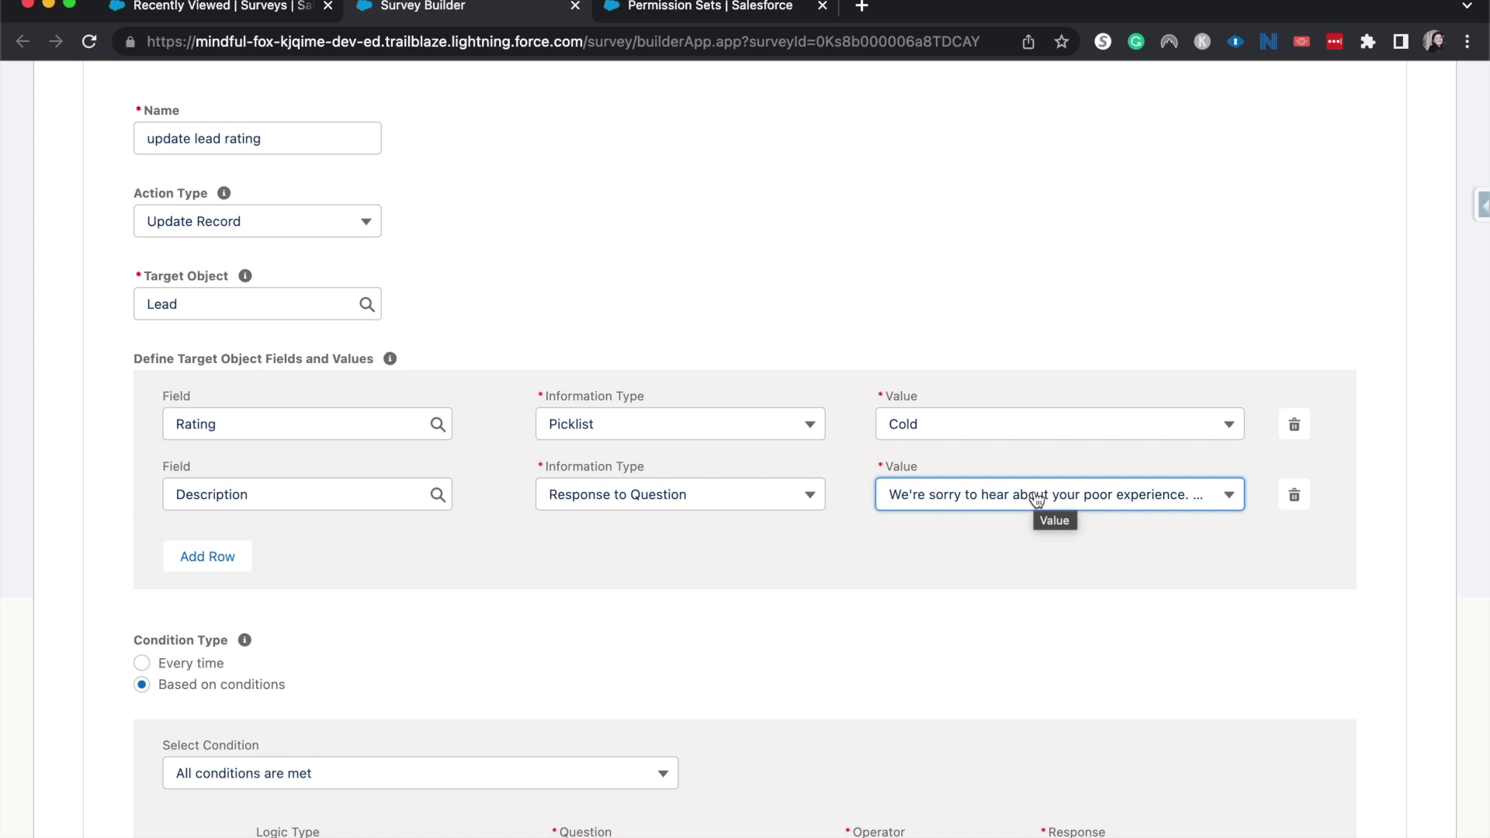
pyautogui.scroll(-3, 895, 776)
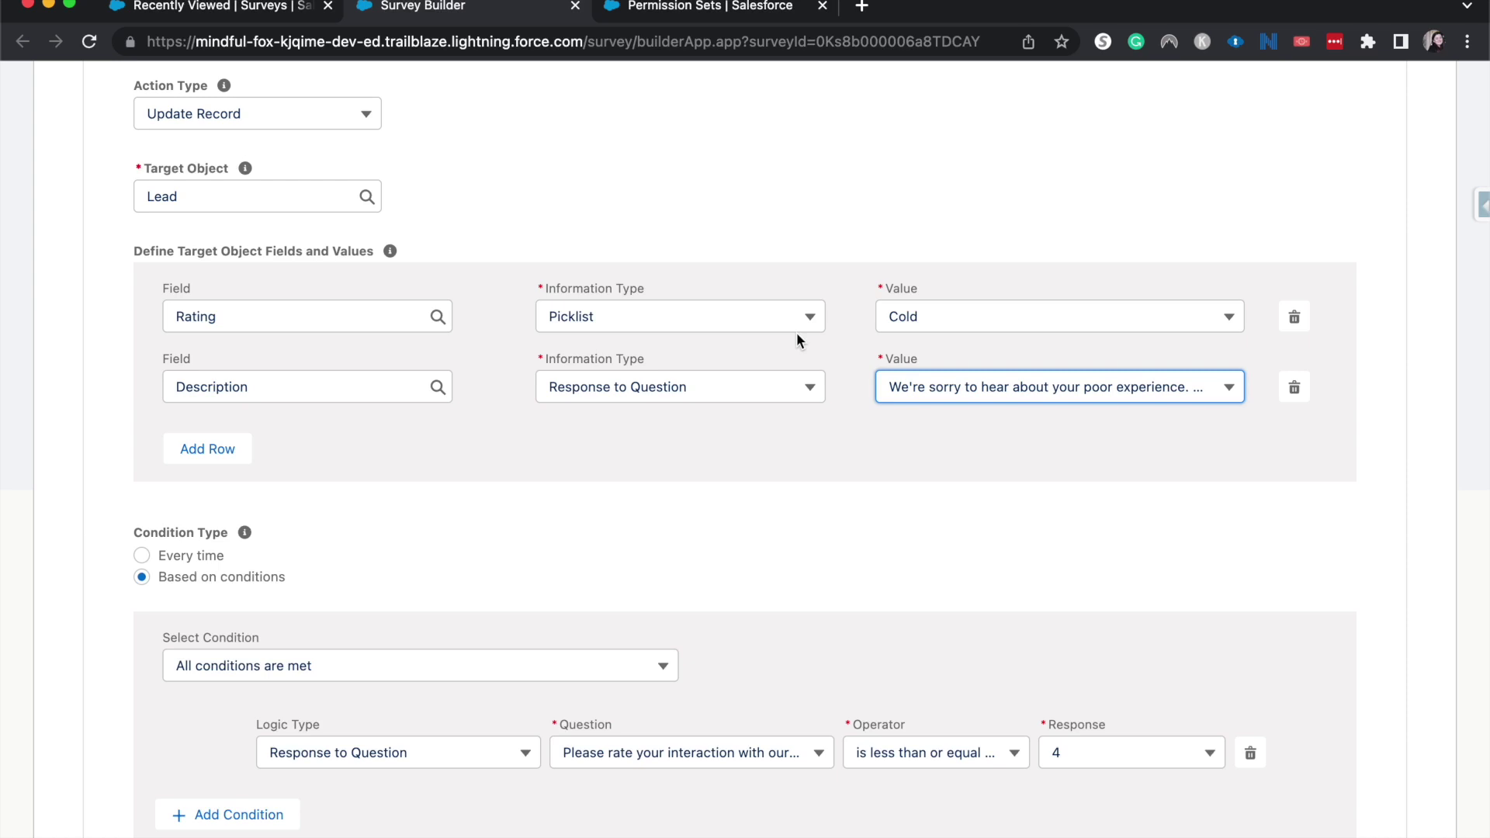
pyautogui.click(858, 404)
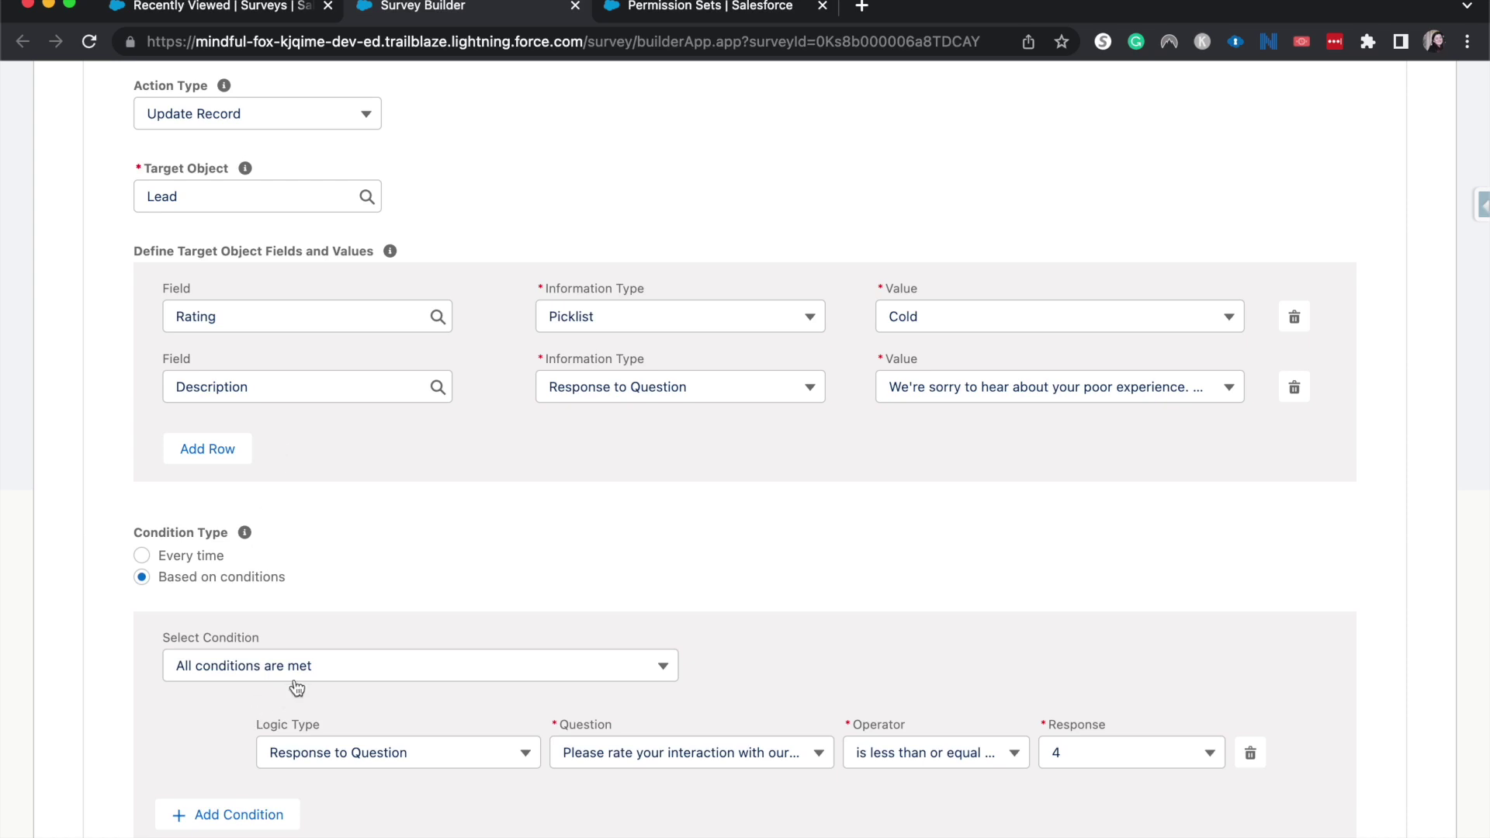
# Keep 'All conditions are met', adding then deleting two empty AND condition rows
pyautogui.click(304, 669)
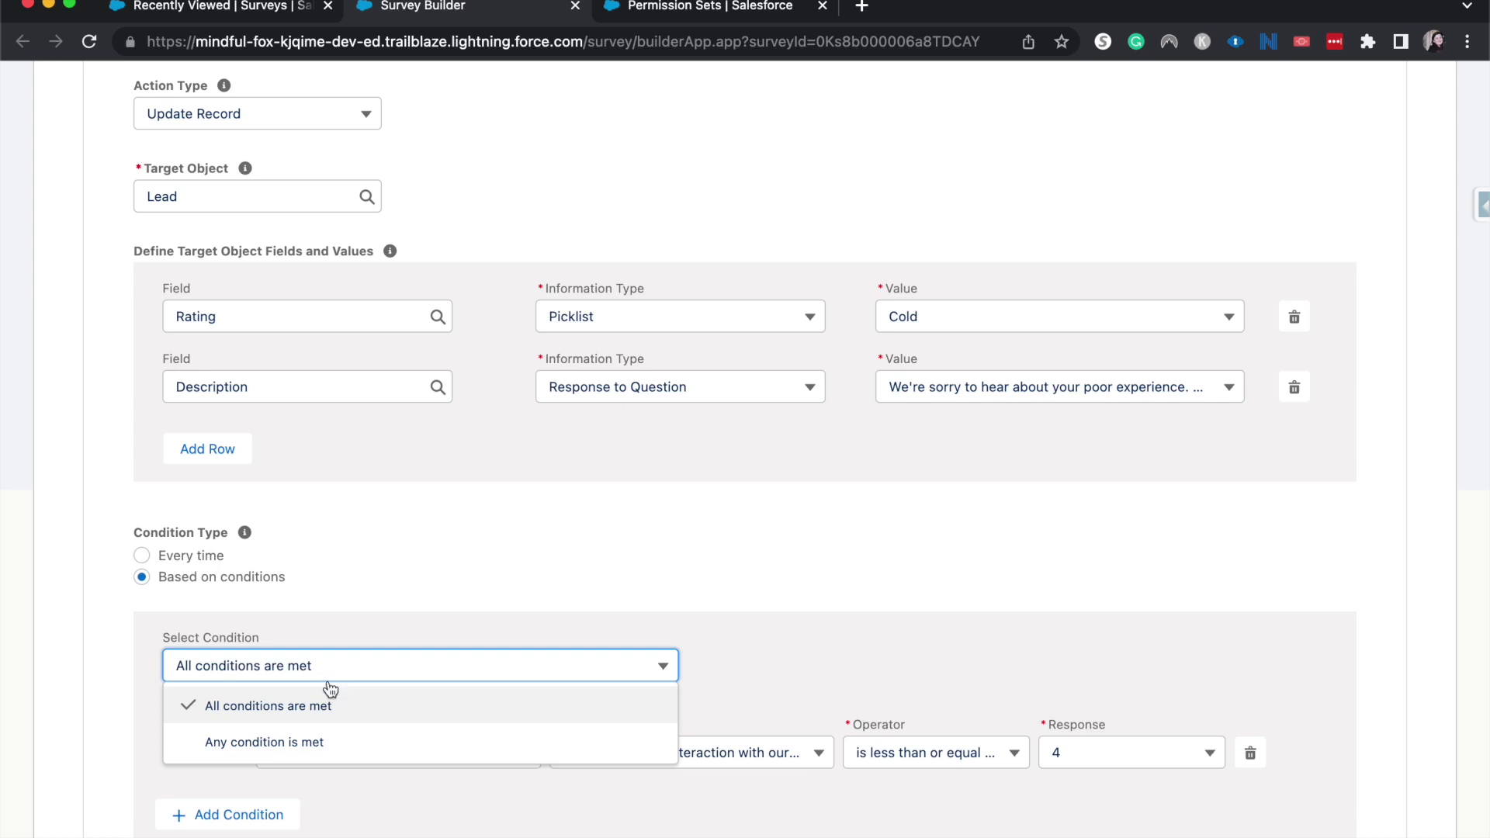
pyautogui.click(683, 667)
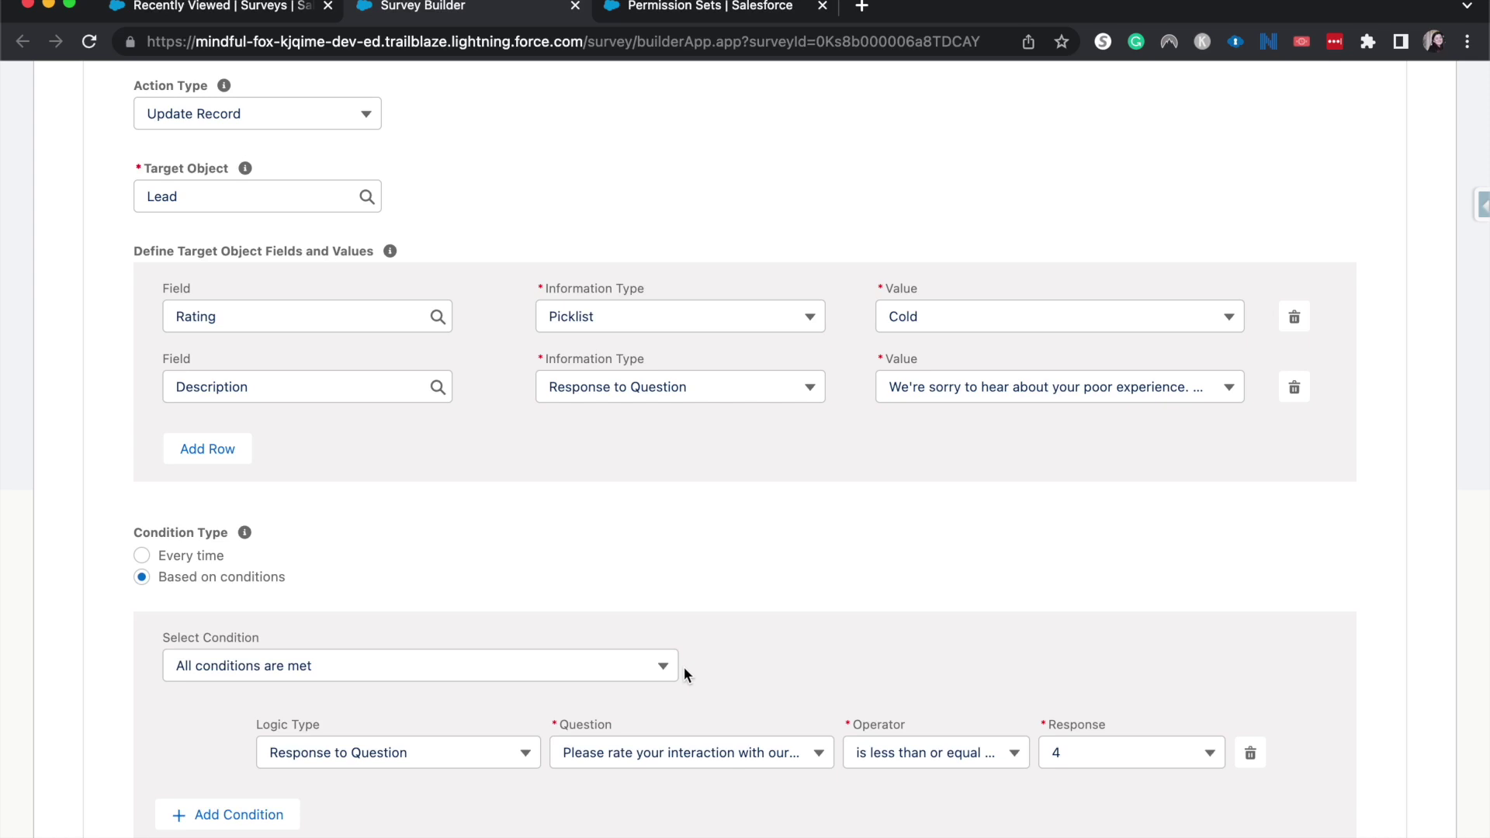
pyautogui.click(285, 813)
pyautogui.scroll(-3, 285, 807)
pyautogui.click(249, 609)
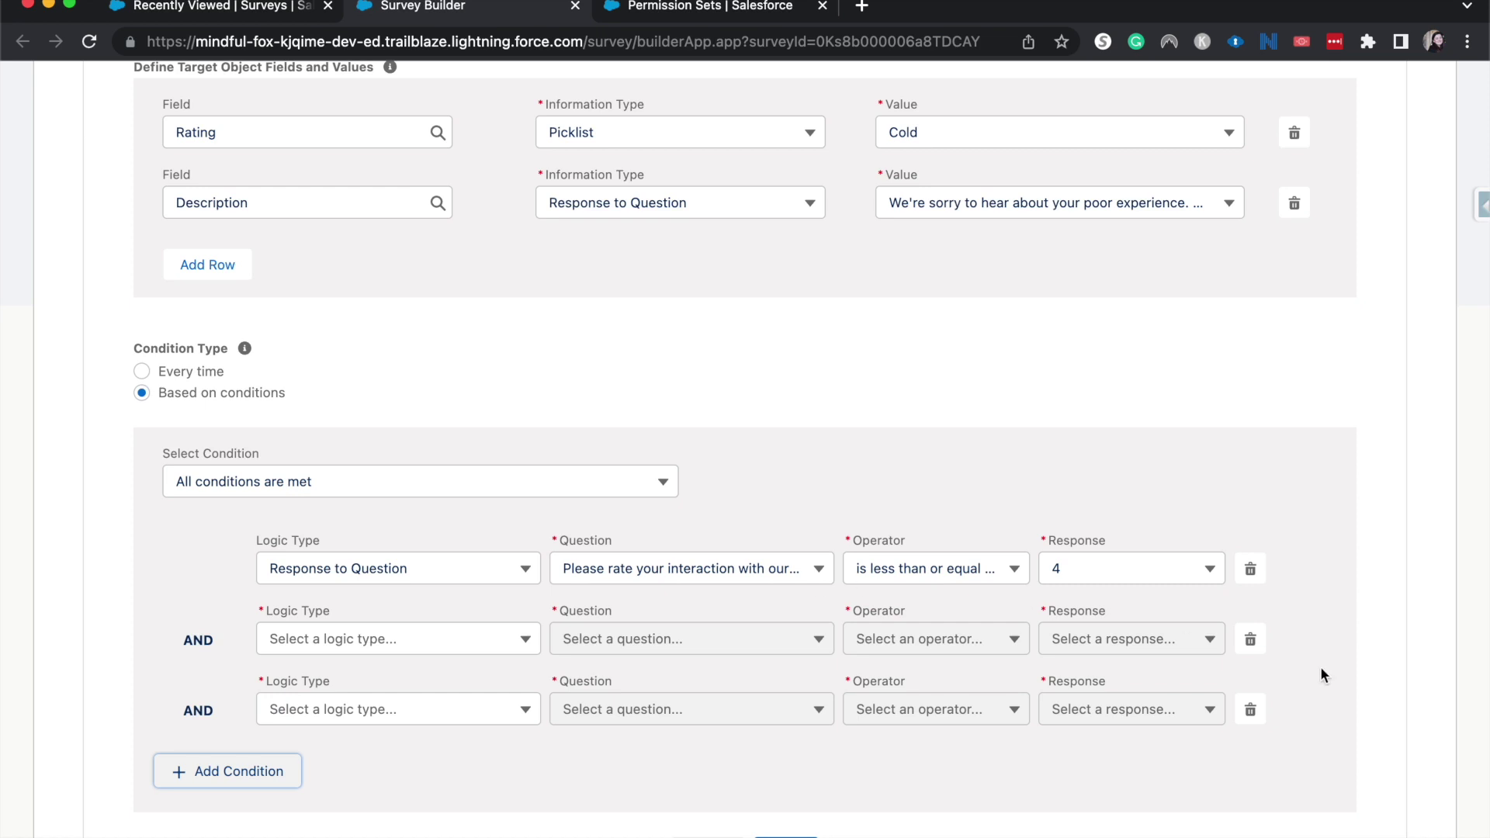
pyautogui.click(1252, 641)
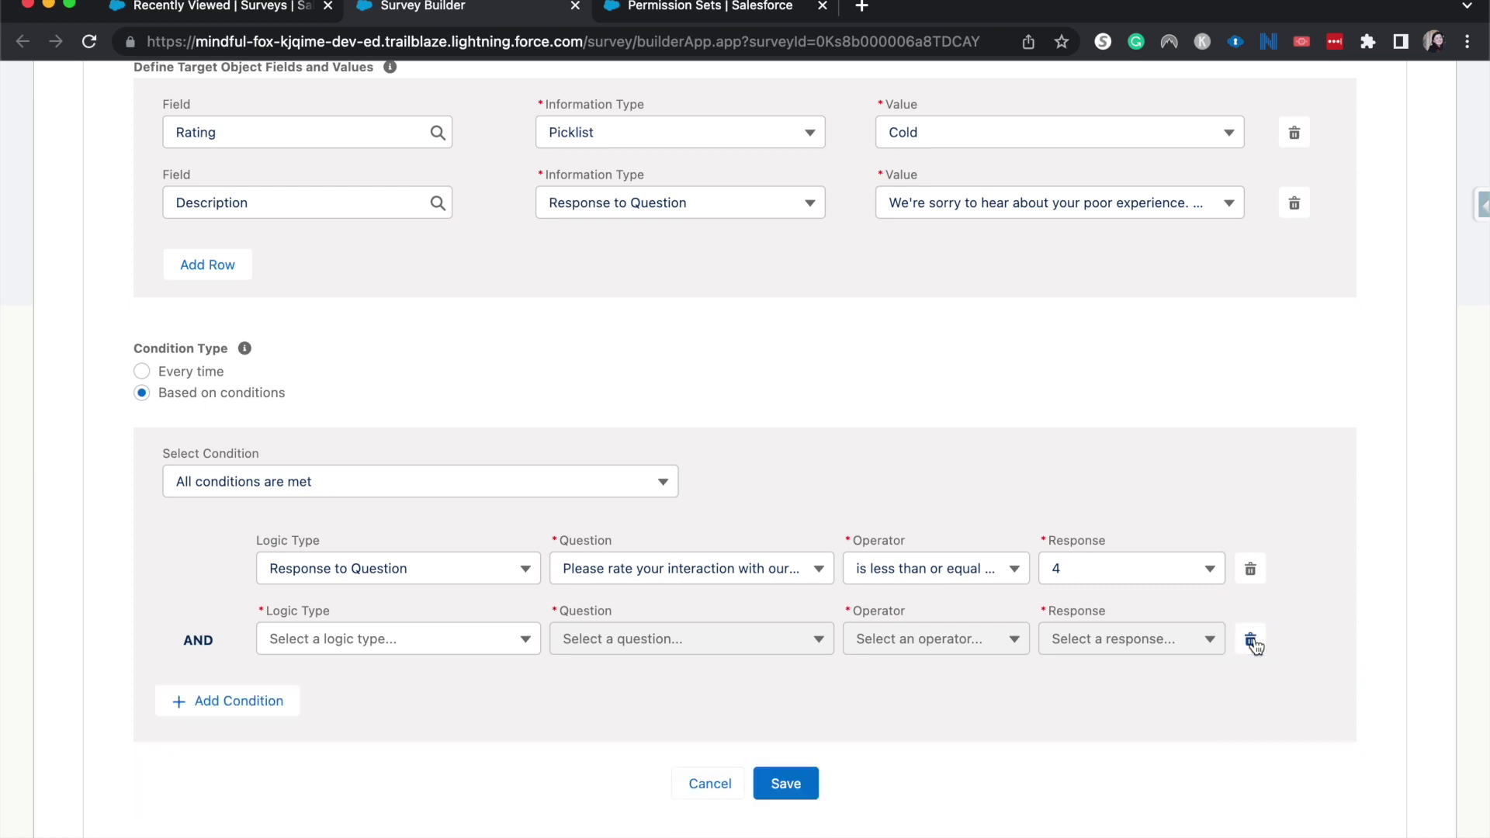
pyautogui.click(1252, 641)
# Save the 'update lead rating' mapping and head back to the builder
pyautogui.scroll(4, 1312, 365)
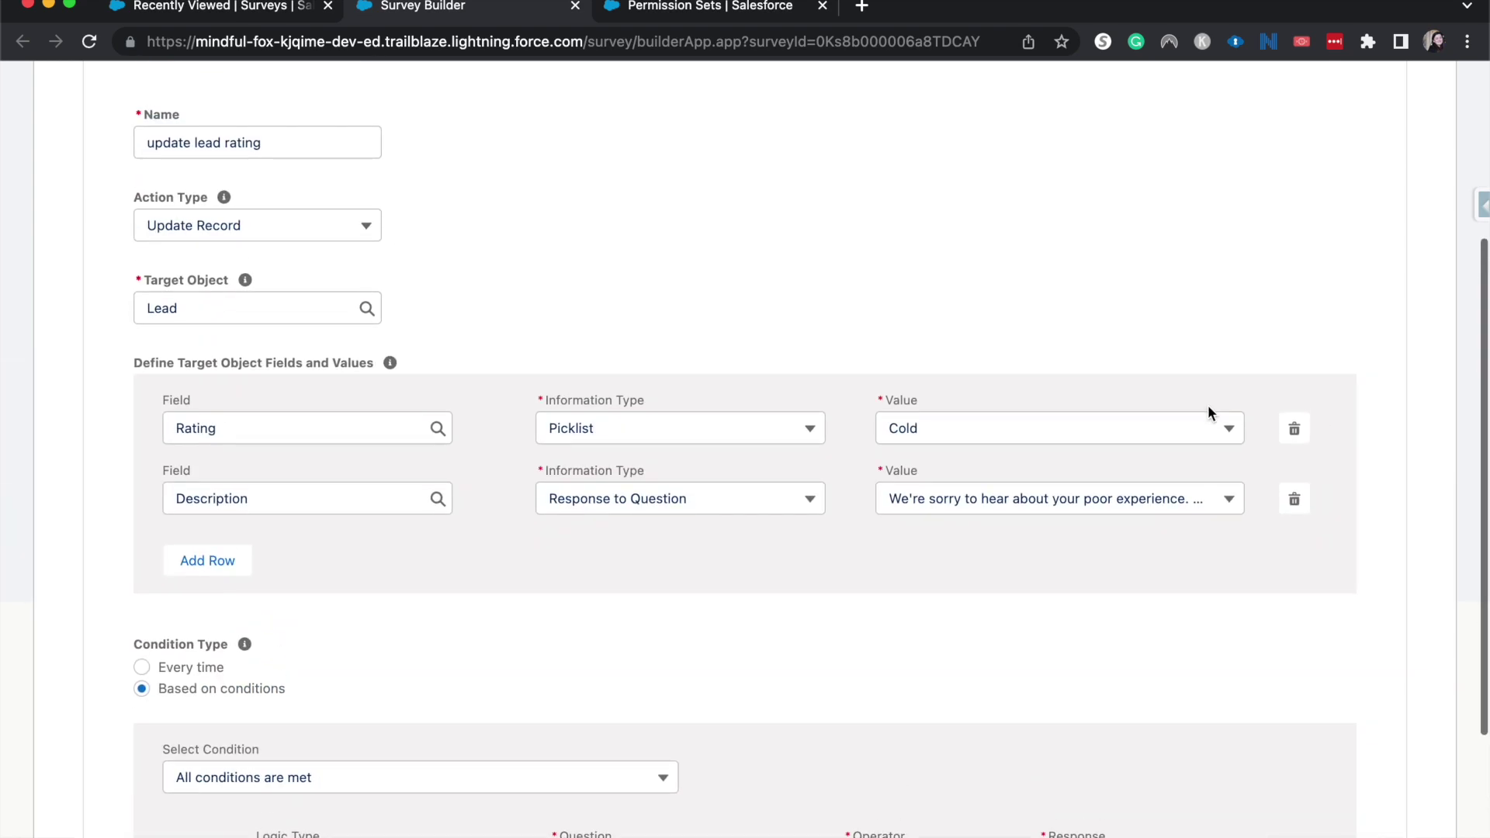
pyautogui.scroll(-3, 1208, 413)
pyautogui.click(787, 765)
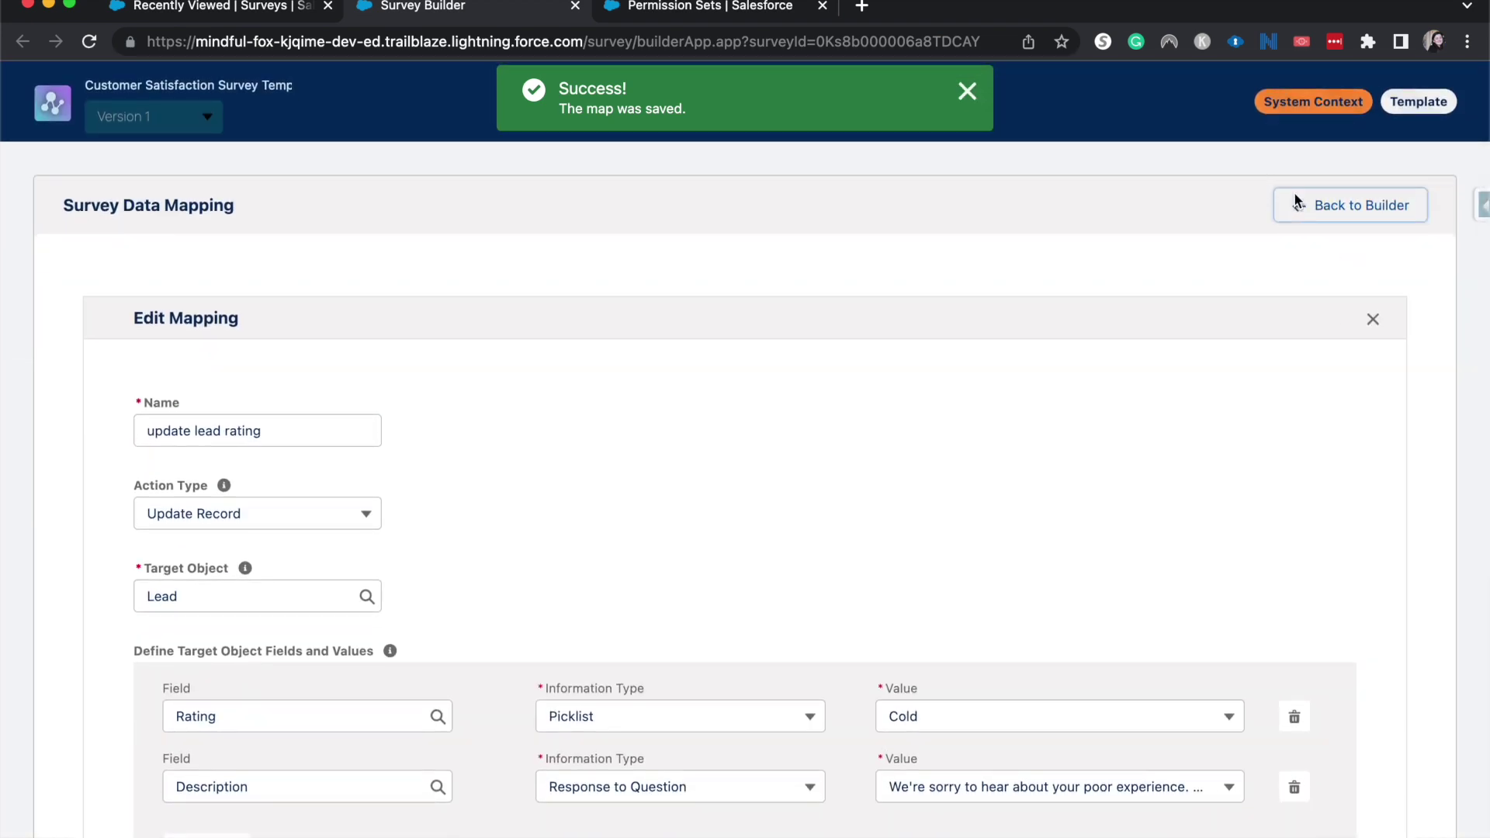
pyautogui.click(1293, 192)
# Confirm Back to Builder to return to the survey's Rate interaction page
pyautogui.click(972, 506)
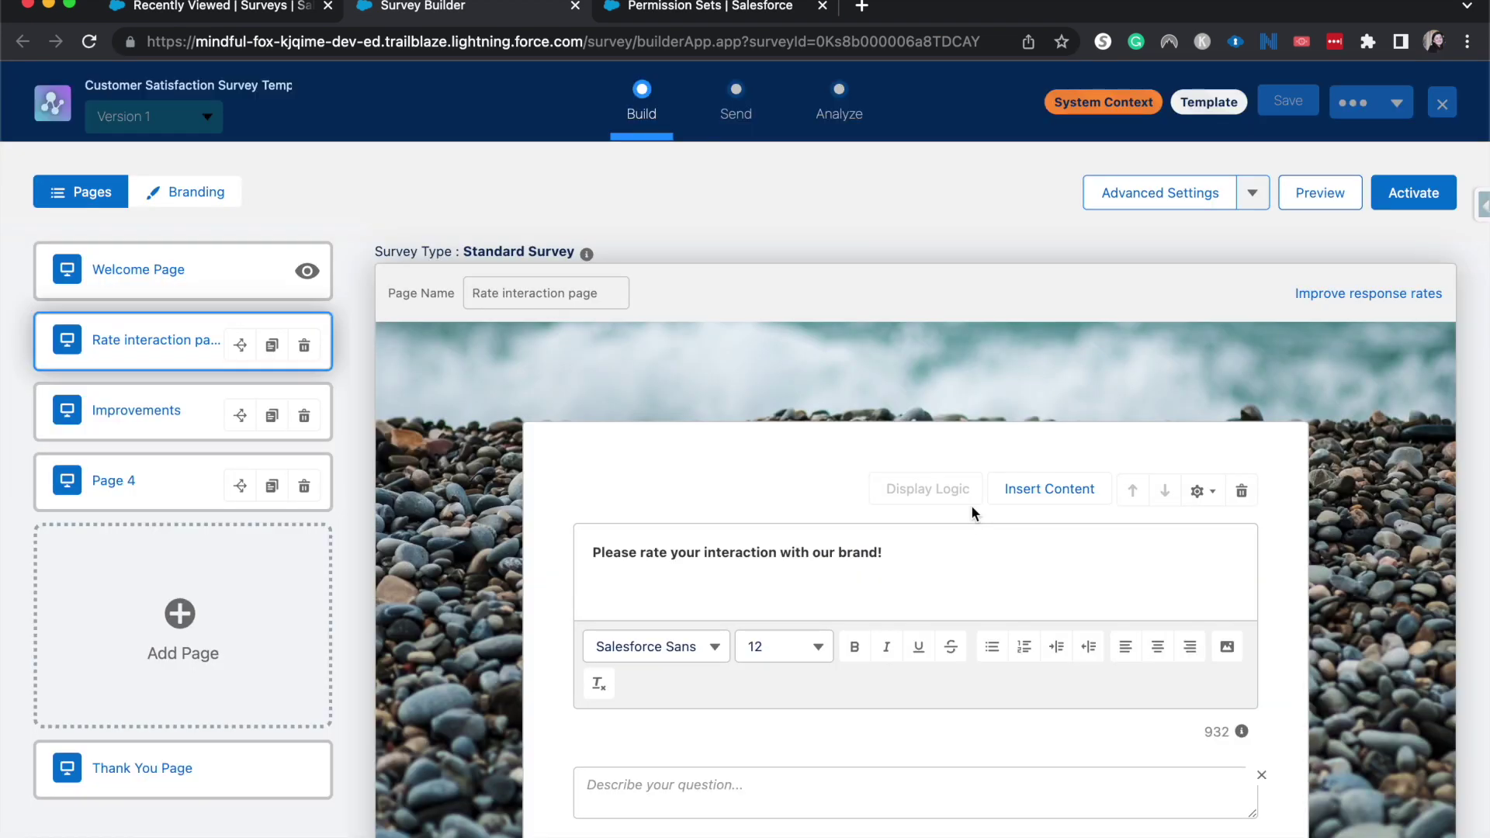